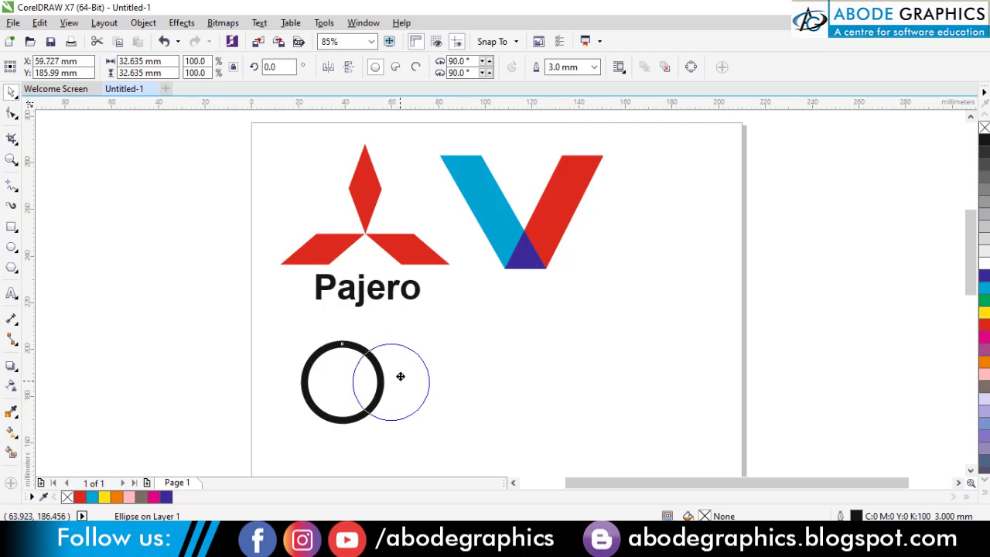
Copy the black ring sideways so the two overlap, and repeat the duplication twice to form a row of four interlocking rings
{"action": "right_click", "coordinate": [400, 376]}
{"action": "key", "text": "ctrl+r"}
{"action": "key", "text": "ctrl+r"}
Select all four interlocking rings and set their outline colour to 50% black grey
{"action": "left_click_drag", "start_coordinate": [270, 444], "coordinate": [547, 320]}
{"action": "right_click", "coordinate": [985, 203]}
{"action": "left_click", "coordinate": [589, 348]}
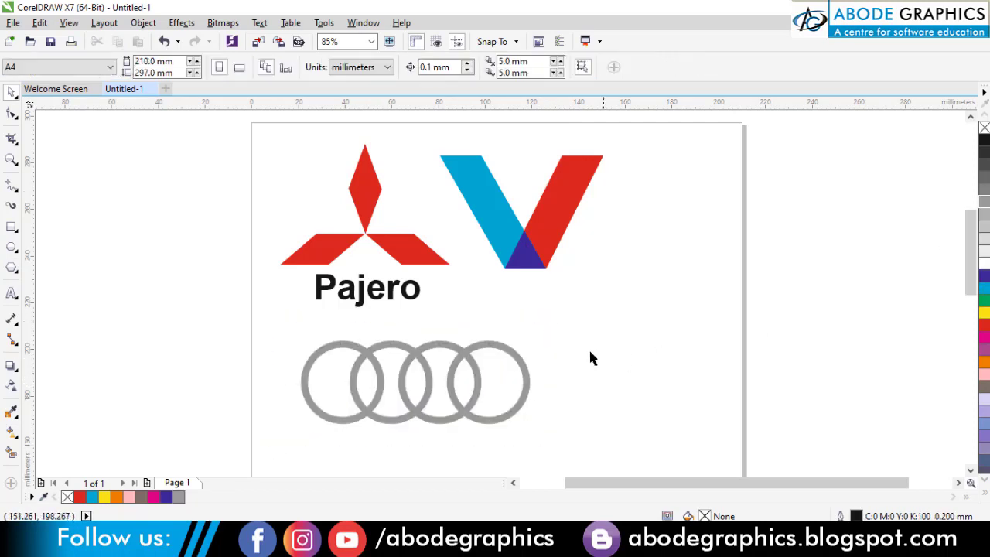
{"action": "key", "text": "h"}
{"action": "left_click_drag", "start_coordinate": [522, 461], "coordinate": [547, 265]}
{"action": "key", "text": "F7"}
{"action": "left_click_drag", "start_coordinate": [312, 284], "coordinate": [394, 383]}
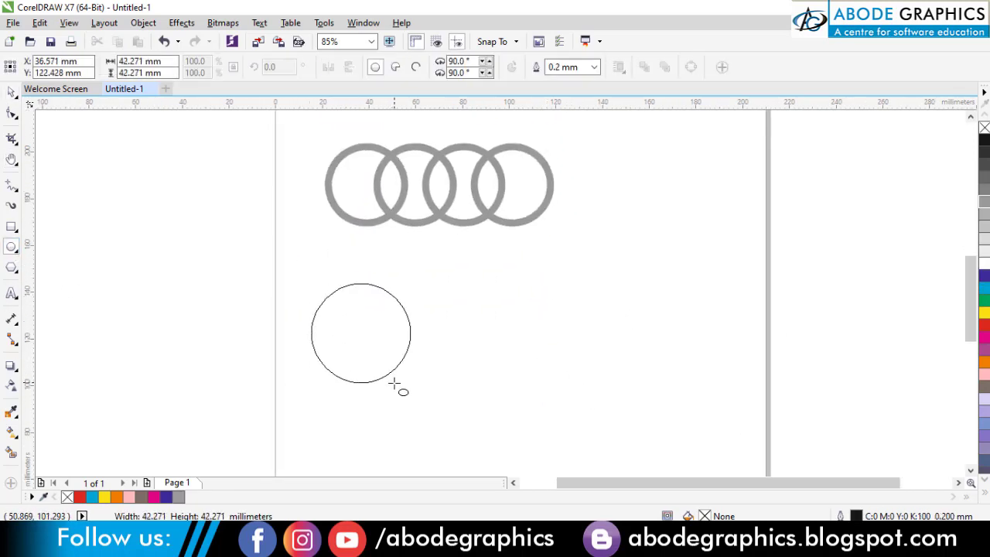
{"action": "key", "text": "space"}
{"action": "left_click", "coordinate": [366, 352]}
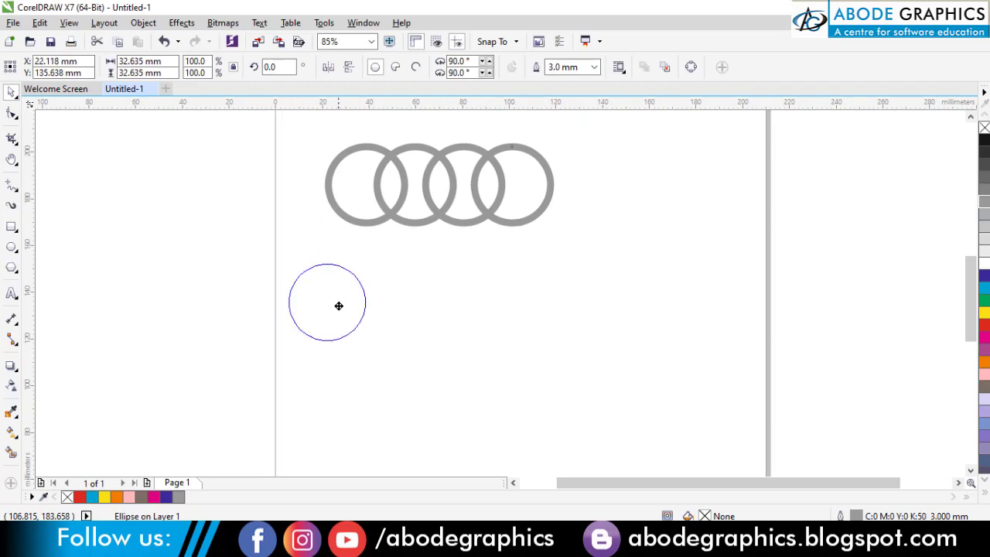
Copy a grey ring below the four-ring logo and duplicate it sideways to make a row of three spaced rings
{"action": "left_click_drag", "start_coordinate": [338, 305], "coordinate": [467, 333]}
{"action": "right_click", "coordinate": [467, 333]}
{"action": "key", "text": "ctrl+r"}
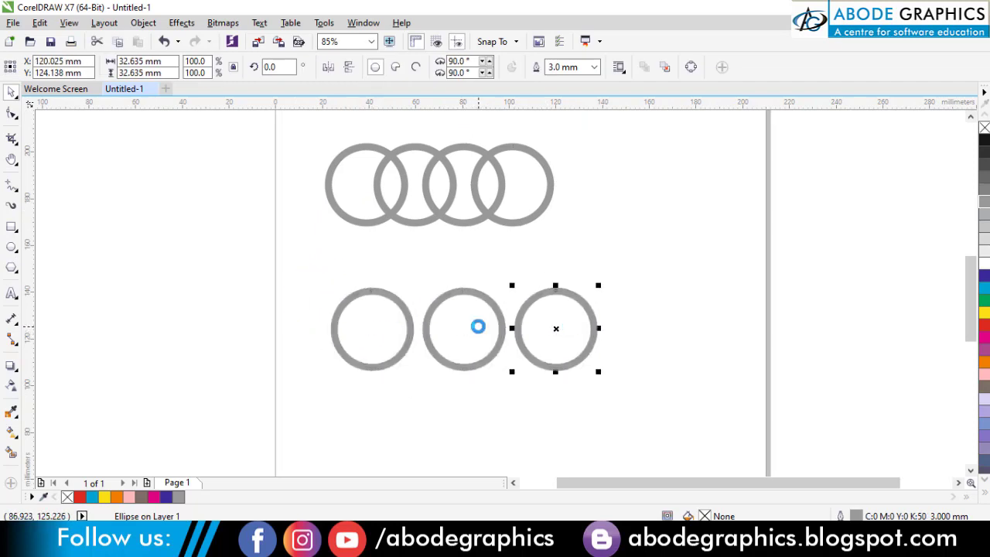
Copy the middle and right rings of the new row diagonally down-left as a second row, and nudge the pair up slightly
{"action": "left_click", "coordinate": [478, 325], "text": "shift"}
{"action": "left_click_drag", "start_coordinate": [544, 336], "coordinate": [503, 380]}
{"action": "right_click", "coordinate": [499, 413]}
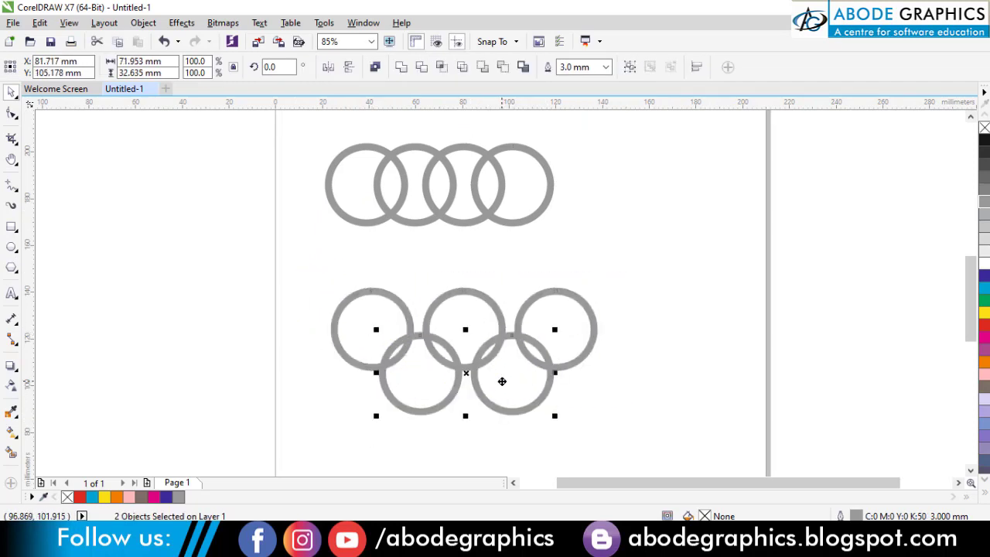
{"action": "key", "text": "Up"}
{"action": "key", "text": "Up"}
{"action": "key", "text": "Up"}
{"action": "key", "text": "Up"}
{"action": "key", "text": "Up"}
{"action": "key", "text": "Up"}
{"action": "left_click", "coordinate": [598, 392]}
Colour the Olympic ring outlines: lower right green, upper right red, lower left yellow, upper left cyan and upper middle black
{"action": "left_click", "coordinate": [547, 393]}
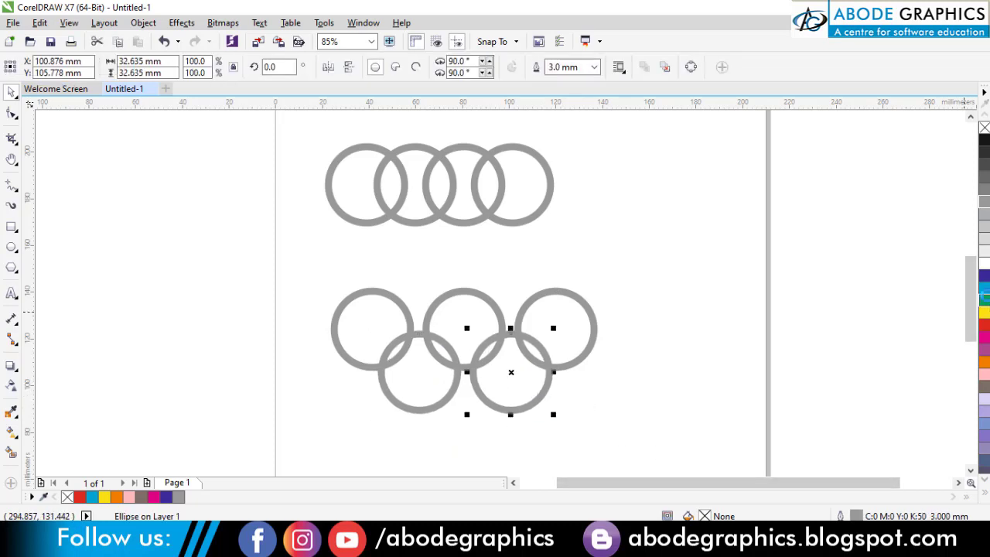
{"action": "right_click", "coordinate": [984, 300]}
{"action": "left_click", "coordinate": [541, 313]}
{"action": "right_click", "coordinate": [984, 325]}
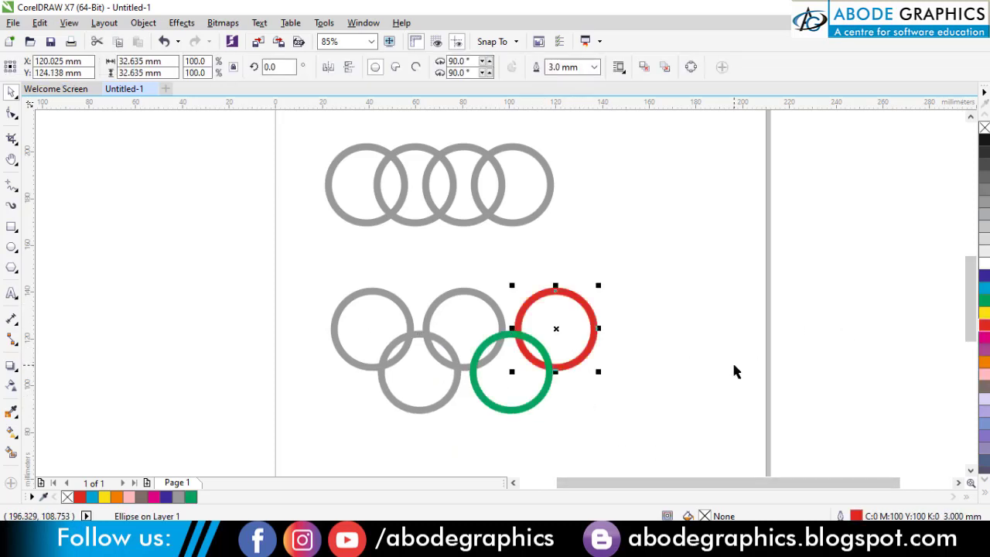
{"action": "key", "text": "Tab"}
{"action": "right_click", "coordinate": [984, 312]}
{"action": "key", "text": "Tab"}
{"action": "right_click", "coordinate": [984, 288]}
{"action": "key", "text": "Tab"}
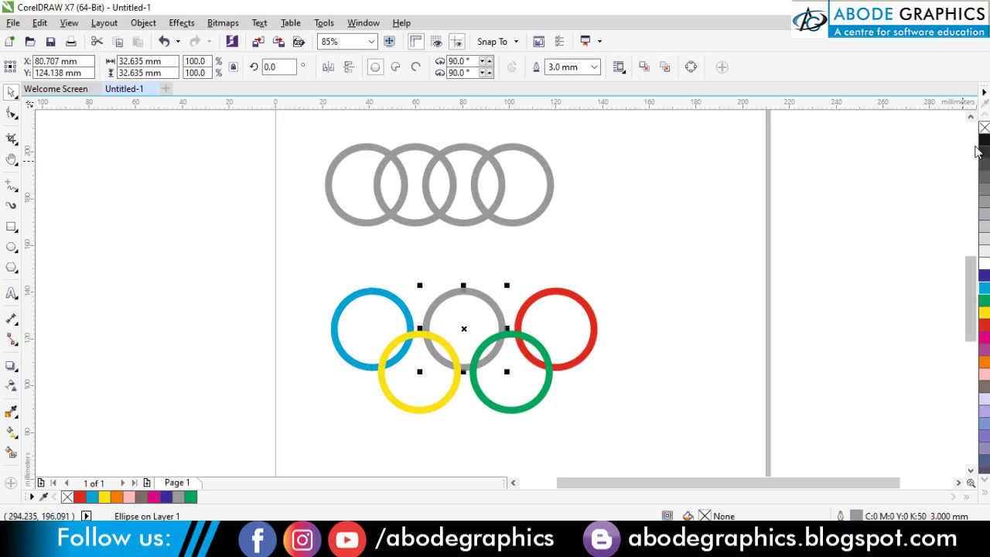
{"action": "right_click", "coordinate": [984, 139]}
{"action": "left_click", "coordinate": [635, 280]}
Add the artistic text "Olympic 2020" beneath the coloured rings
{"action": "left_click_drag", "start_coordinate": [635, 319], "coordinate": [639, 262]}
{"action": "left_click", "coordinate": [11, 293]}
{"action": "left_click", "coordinate": [340, 385]}
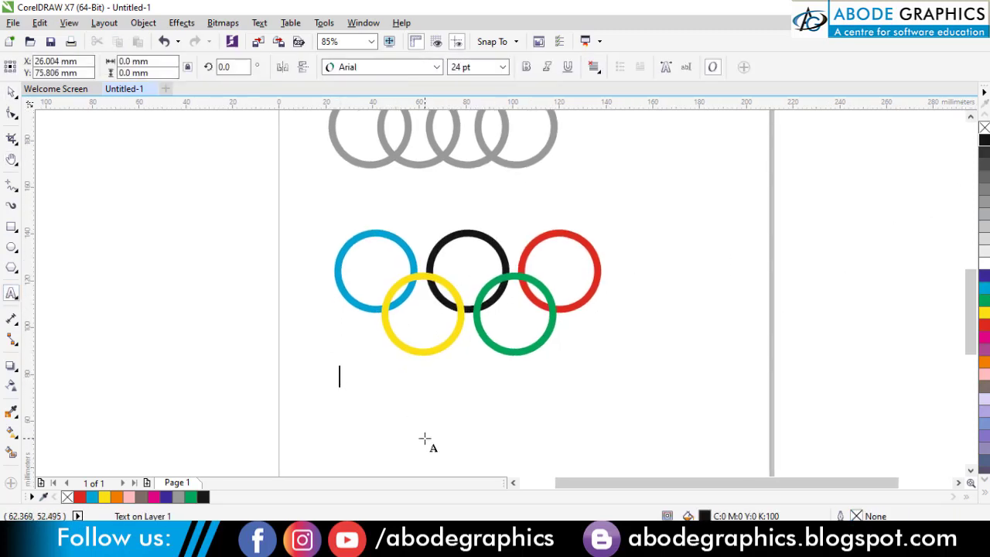
{"action": "type", "text": "Olympic 2020"}
{"action": "key", "text": "ctrl+space"}
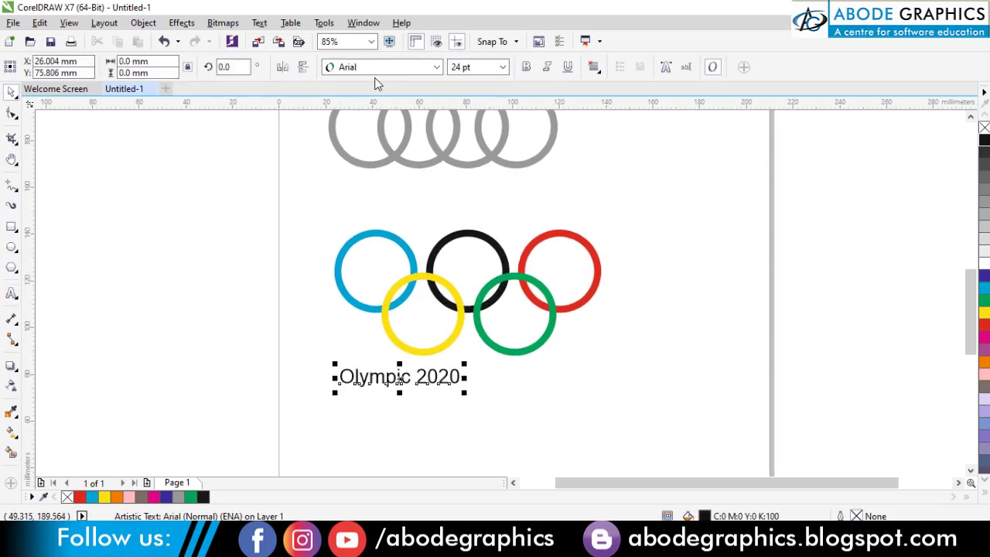
Set the font of the "Olympic 2020" text to Mistral and enlarge it to roughly the width of the rings
{"action": "left_click", "coordinate": [391, 68]}
{"action": "type", "text": "Mistral"}
{"action": "key", "text": "Return"}
{"action": "left_click_drag", "start_coordinate": [435, 396], "coordinate": [590, 424]}
{"action": "left_click", "coordinate": [572, 392]}
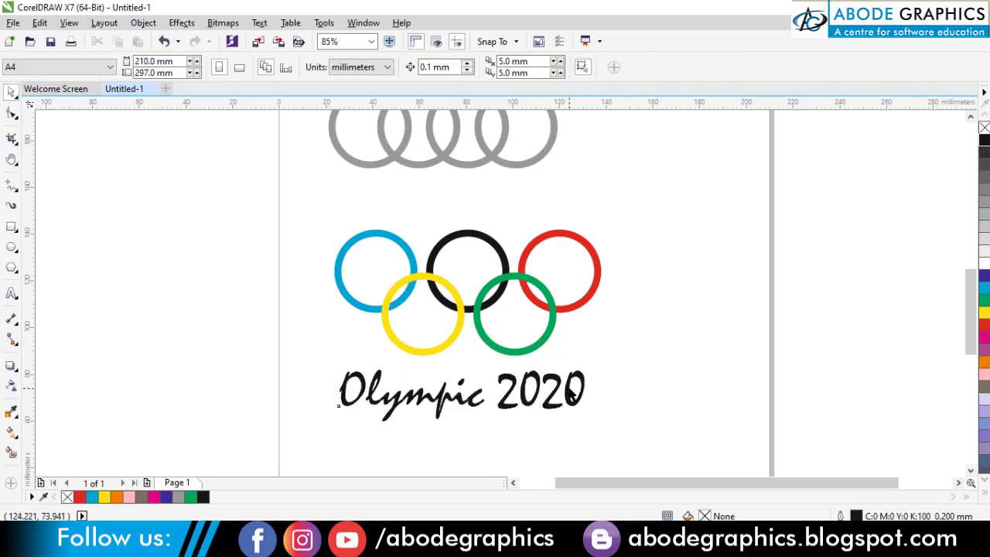
{"action": "left_click", "coordinate": [577, 394]}
{"action": "left_click", "coordinate": [577, 393]}
{"action": "left_click_drag", "start_coordinate": [590, 368], "coordinate": [674, 331]}
{"action": "left_click", "coordinate": [663, 241]}
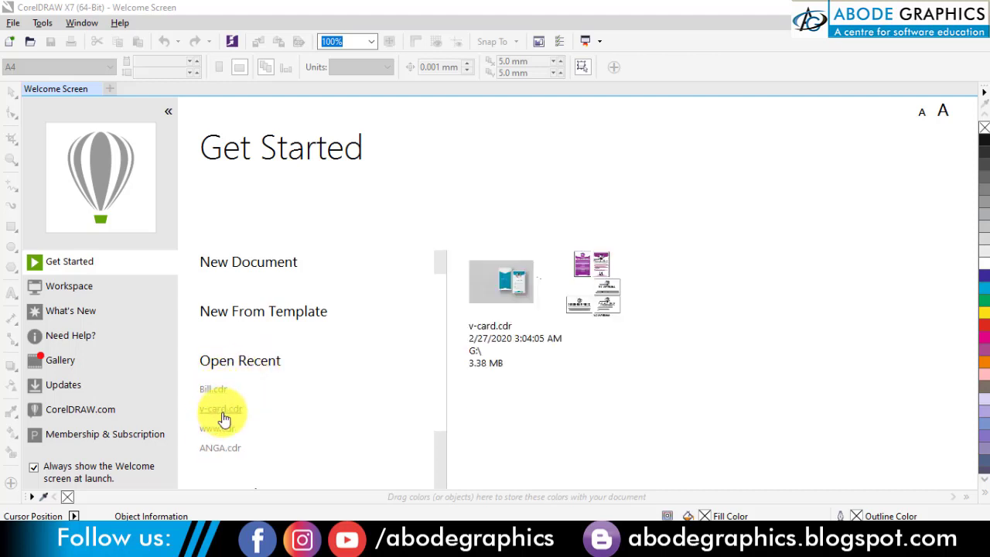
Create a new document with the CorelDRAW default preset, A4 portrait size, millimetres, one page, CMYK colour and 300 dpi
{"action": "left_click", "coordinate": [247, 265]}
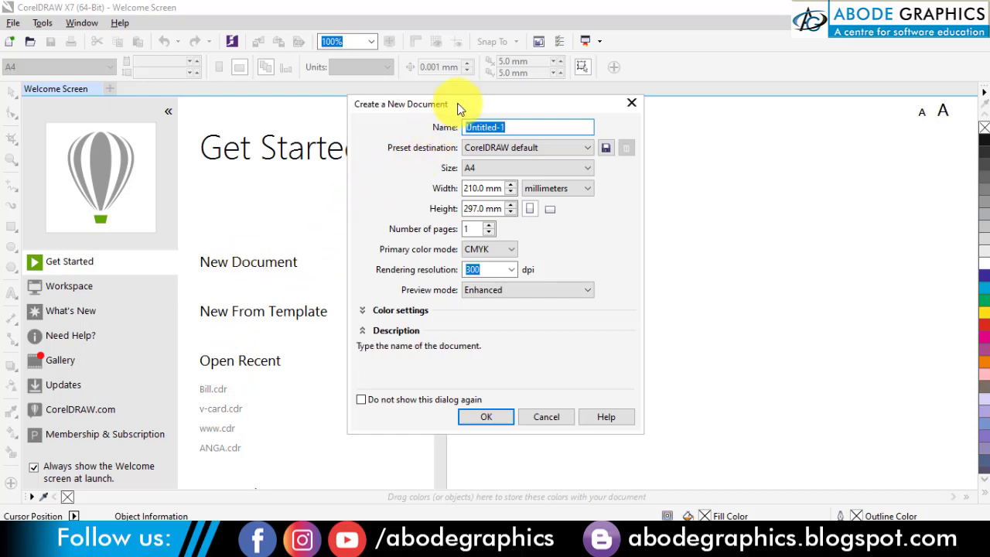
{"action": "left_click_drag", "start_coordinate": [457, 103], "coordinate": [553, 124]}
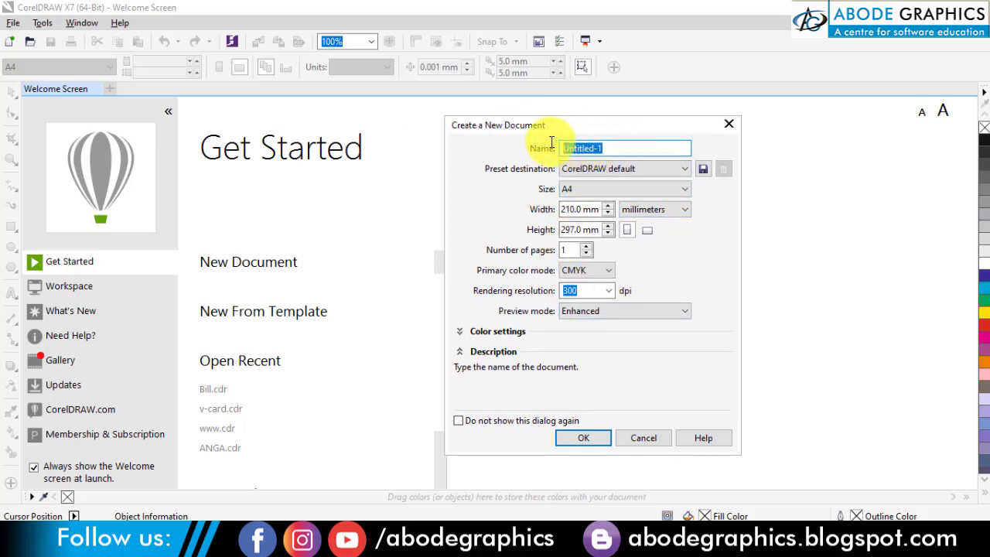
{"action": "left_click", "coordinate": [616, 168]}
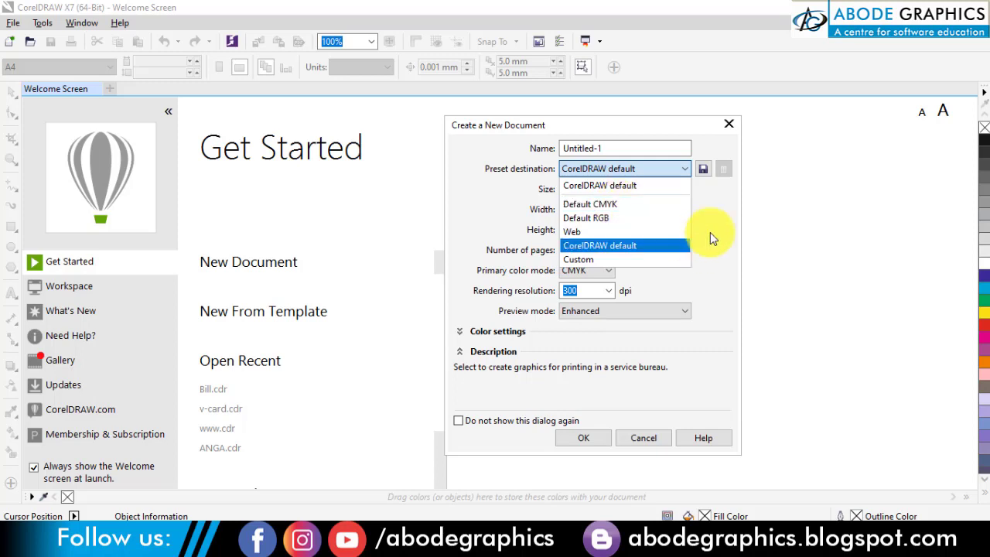
{"action": "left_click", "coordinate": [685, 245]}
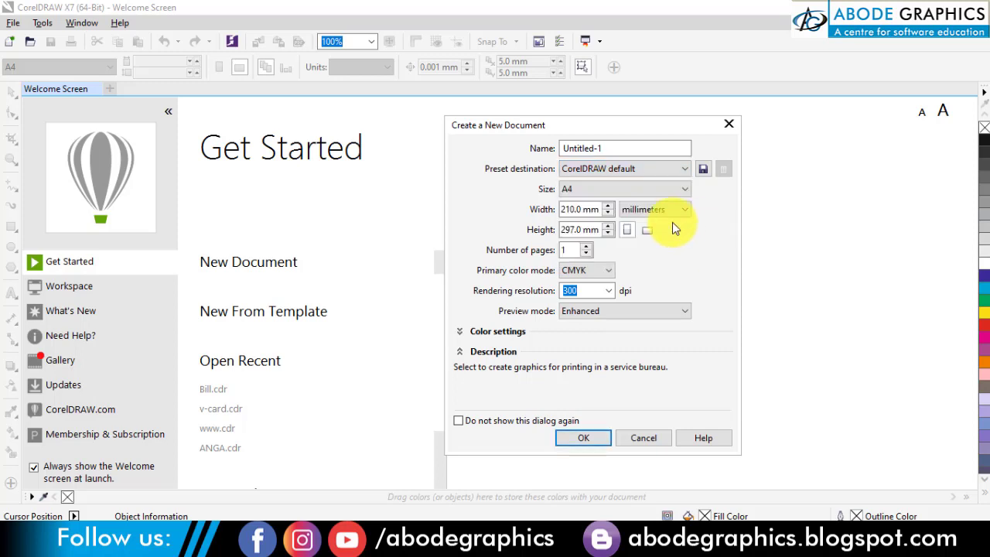
{"action": "left_click", "coordinate": [588, 191]}
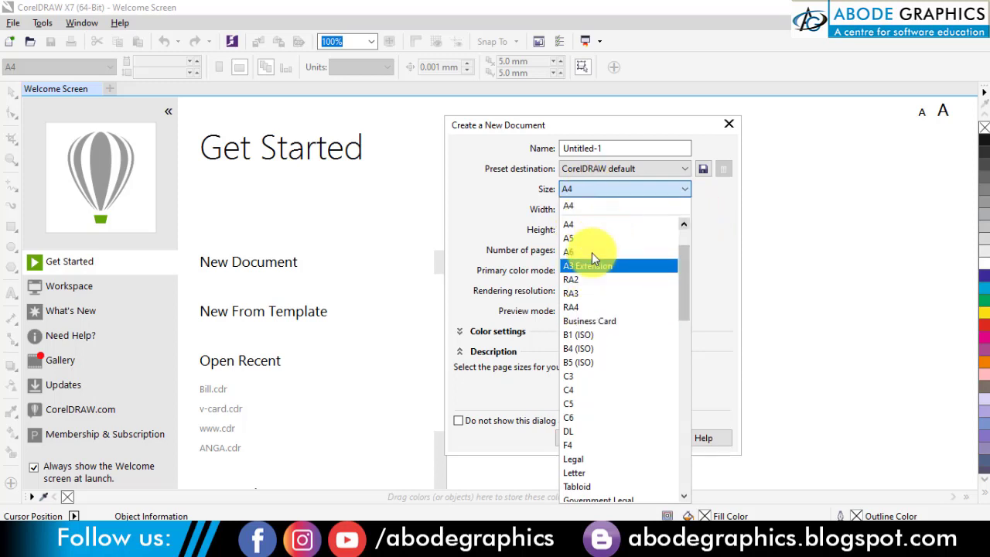
{"action": "left_click", "coordinate": [704, 241]}
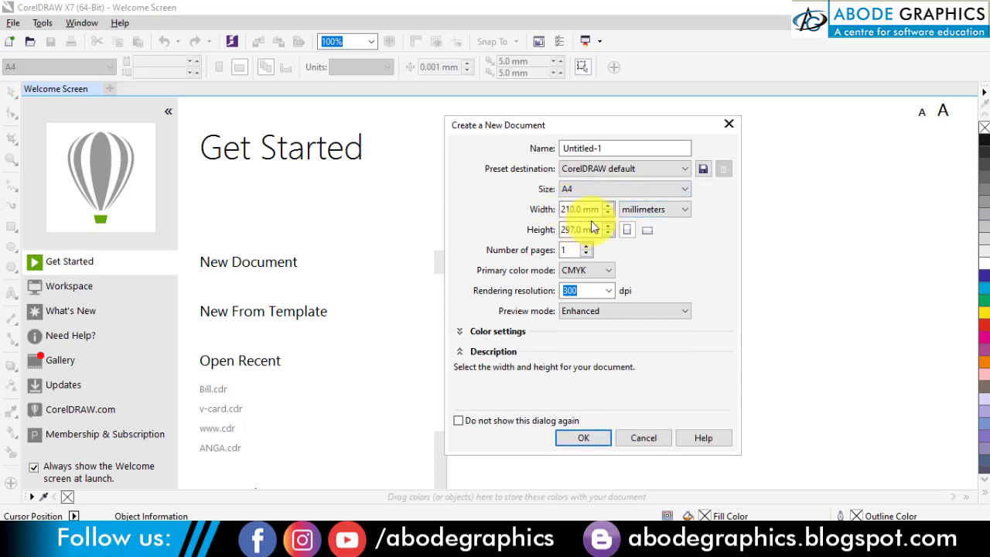
{"action": "left_click", "coordinate": [664, 213]}
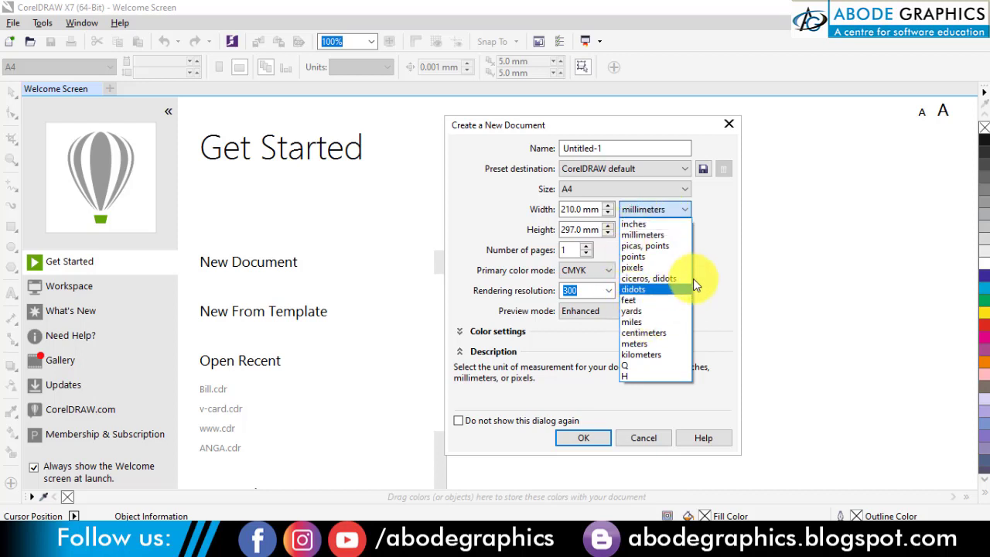
{"action": "left_click", "coordinate": [710, 248]}
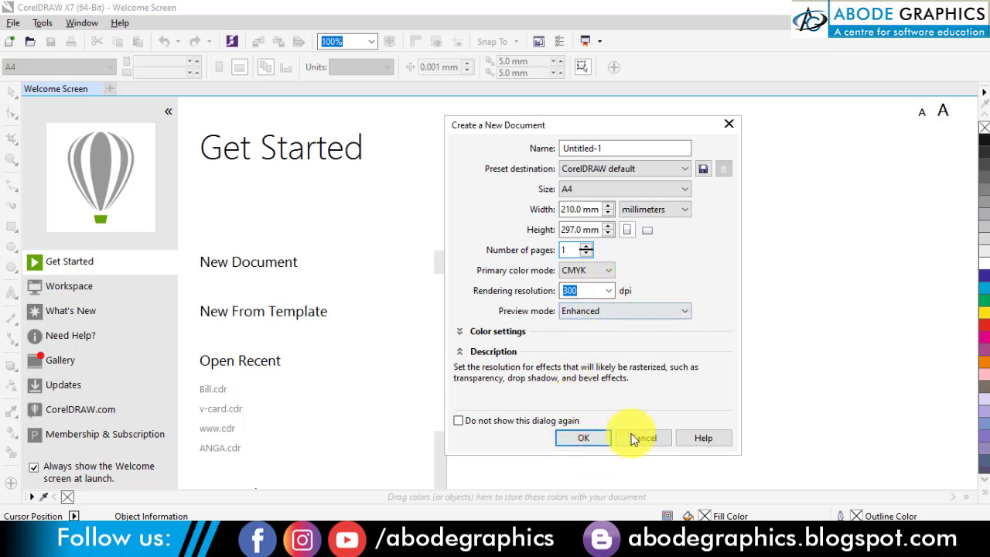
{"action": "left_click", "coordinate": [596, 441]}
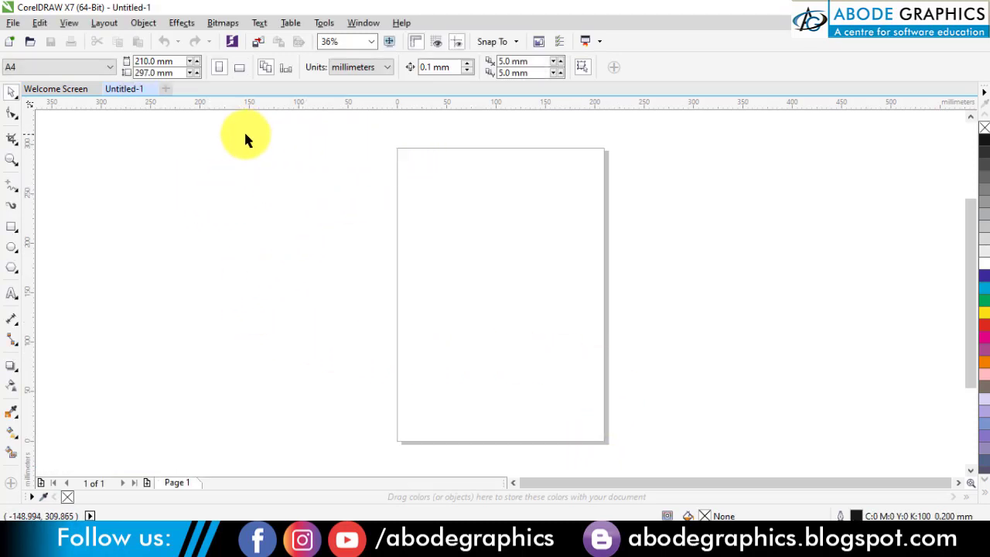
{"action": "left_click_drag", "start_coordinate": [245, 134], "coordinate": [745, 417]}
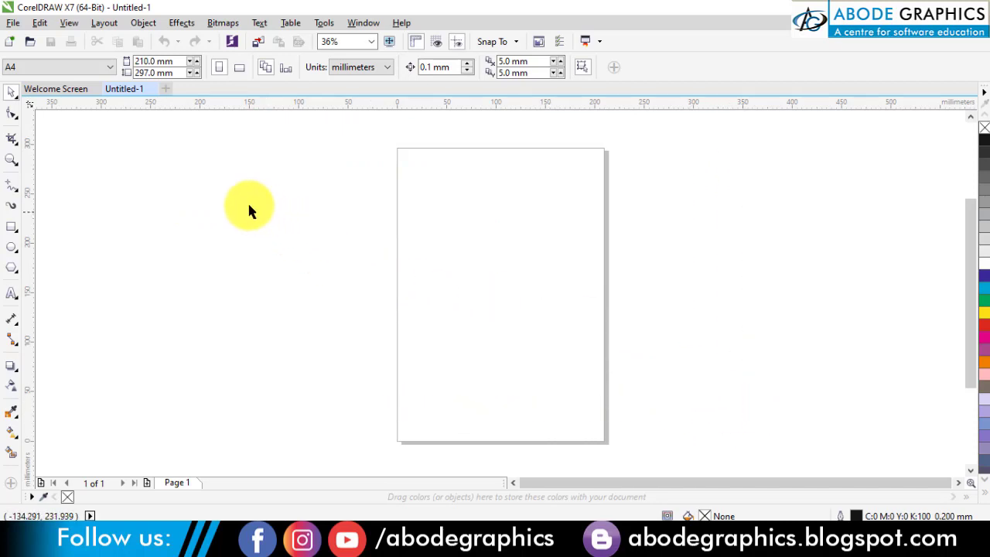
{"action": "left_click_drag", "start_coordinate": [85, 165], "coordinate": [301, 393]}
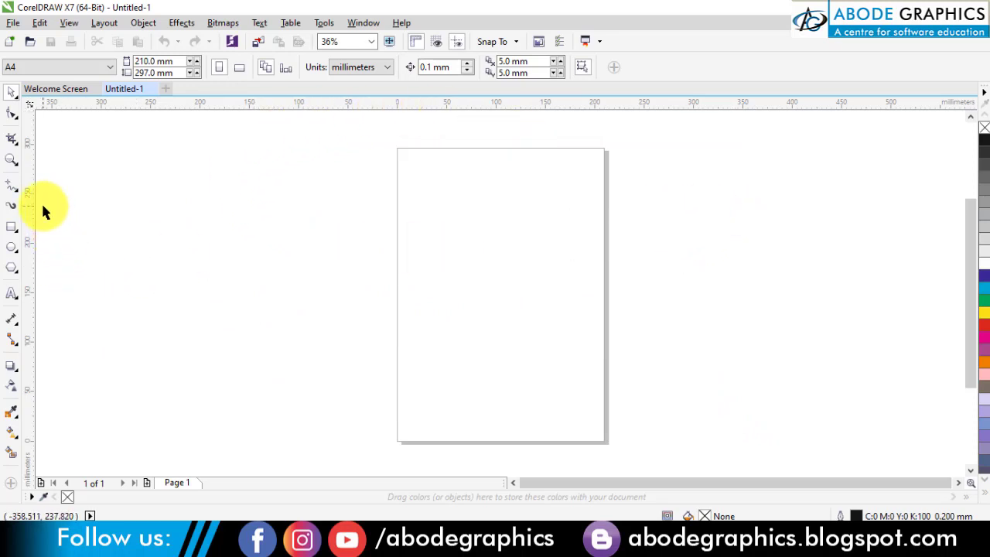
{"action": "left_click", "coordinate": [12, 227]}
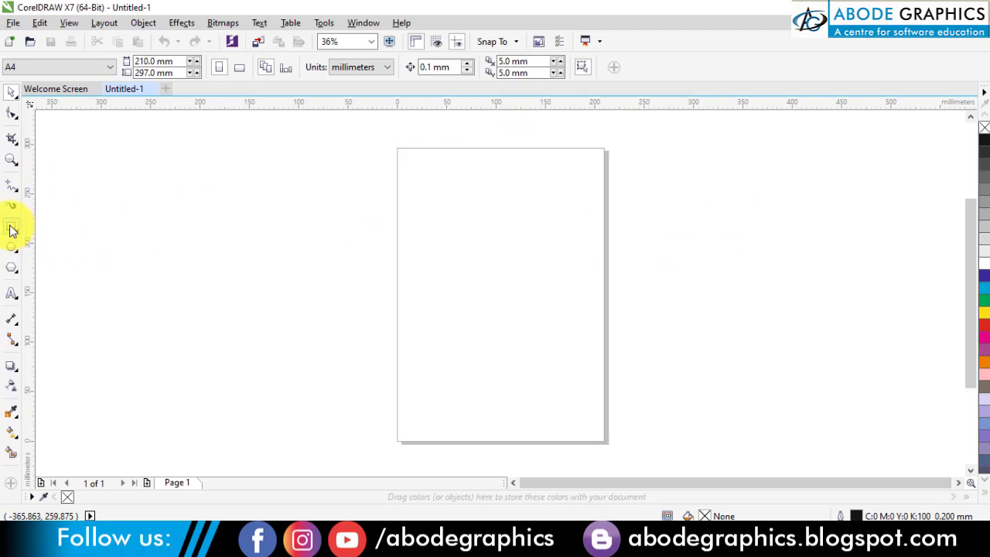
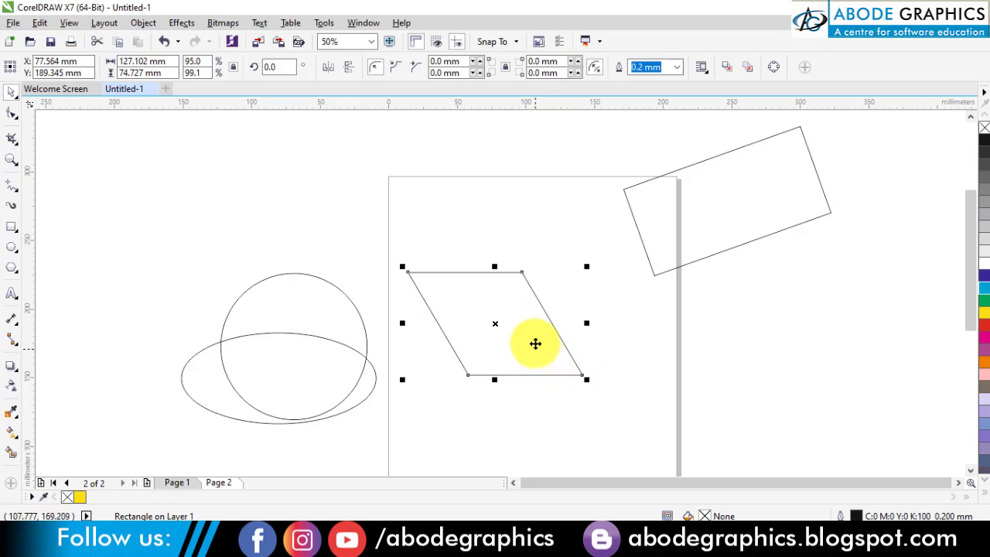
Move the parallelogram up and to the right on the page, and rotate it counterclockwise by about 21 degrees
{"action": "left_click_drag", "start_coordinate": [515, 321], "coordinate": [499, 294]}
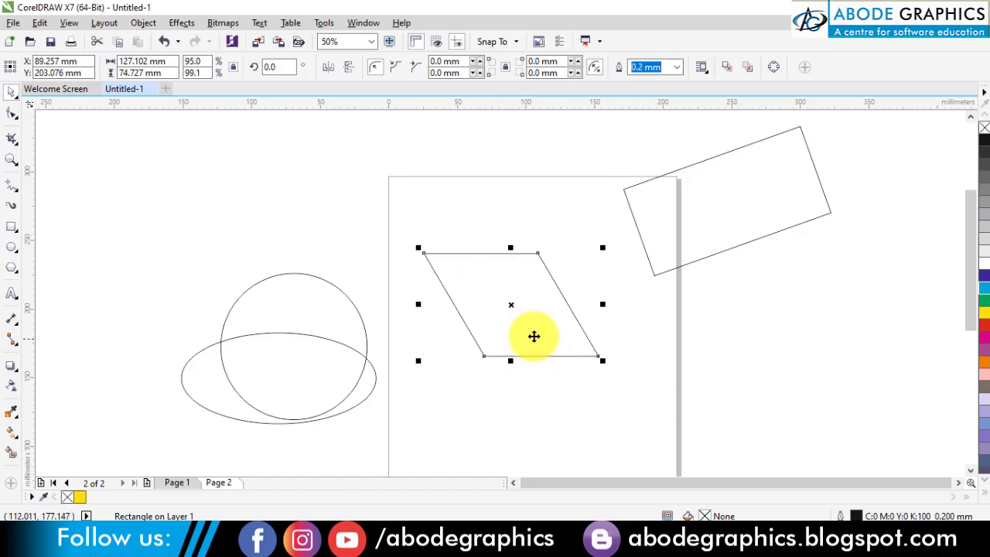
{"action": "left_click", "coordinate": [487, 281]}
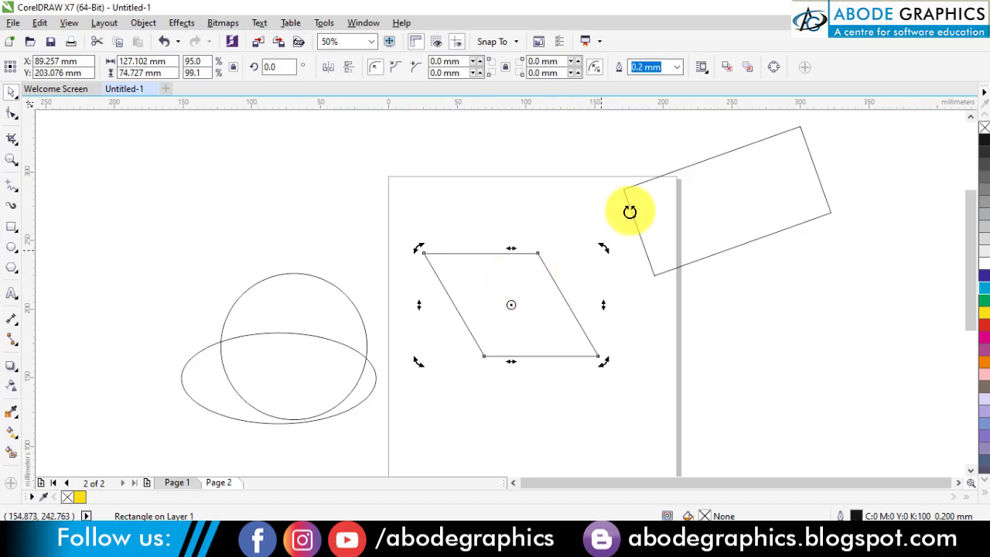
{"action": "left_click_drag", "start_coordinate": [631, 197], "coordinate": [519, 286]}
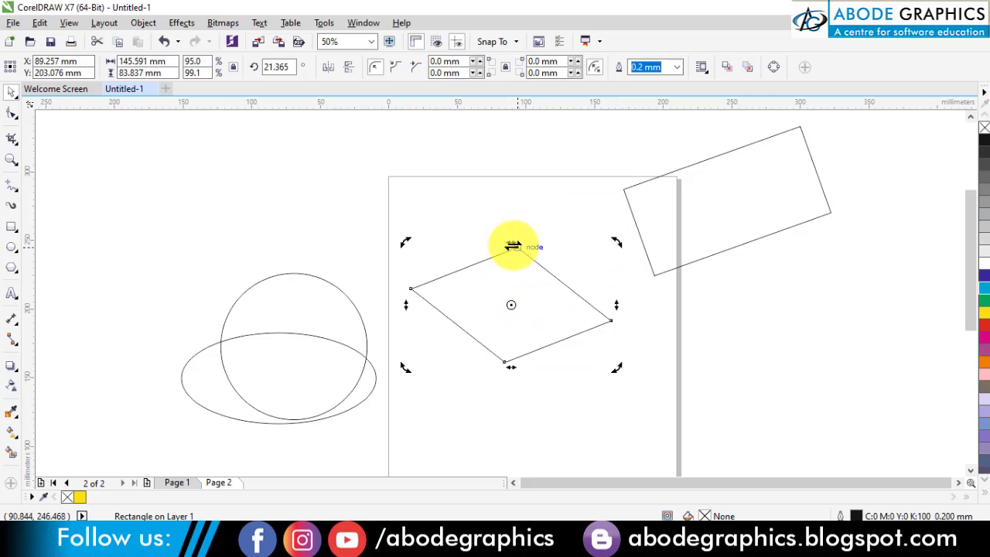
Skew the rotated parallelogram strongly to the right and move it to the page's left side, overlapping the circle
{"action": "left_click_drag", "start_coordinate": [511, 246], "coordinate": [818, 245]}
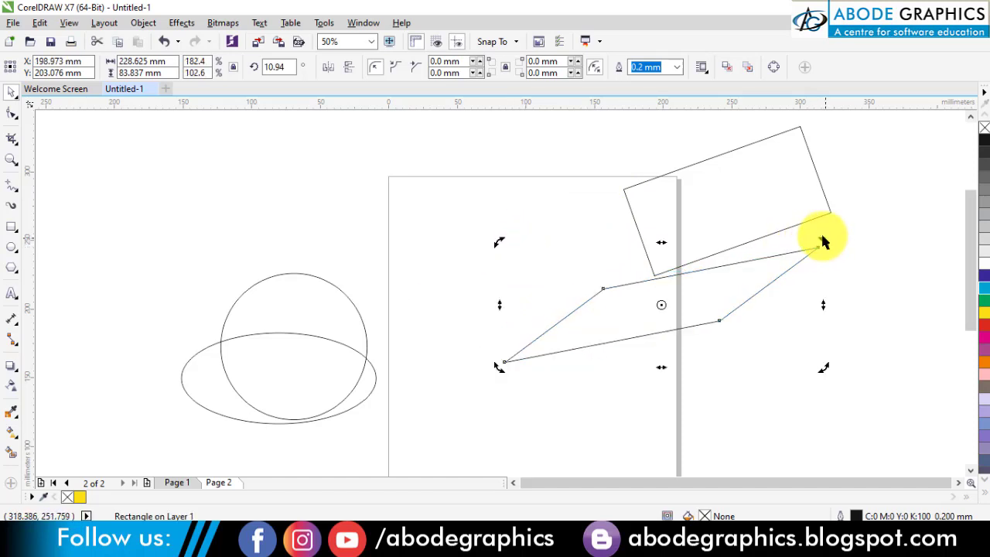
{"action": "left_click", "coordinate": [687, 314]}
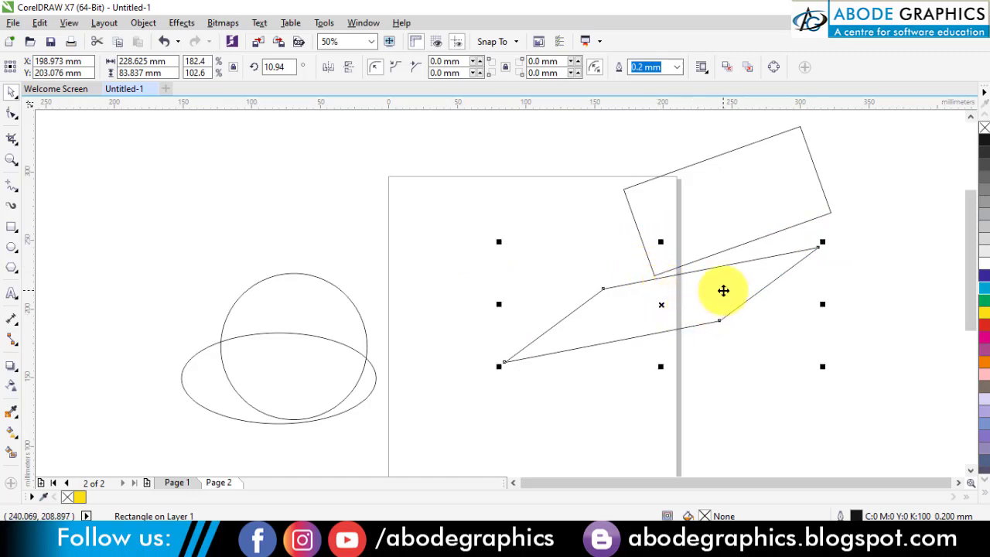
{"action": "left_click_drag", "start_coordinate": [722, 289], "coordinate": [476, 341]}
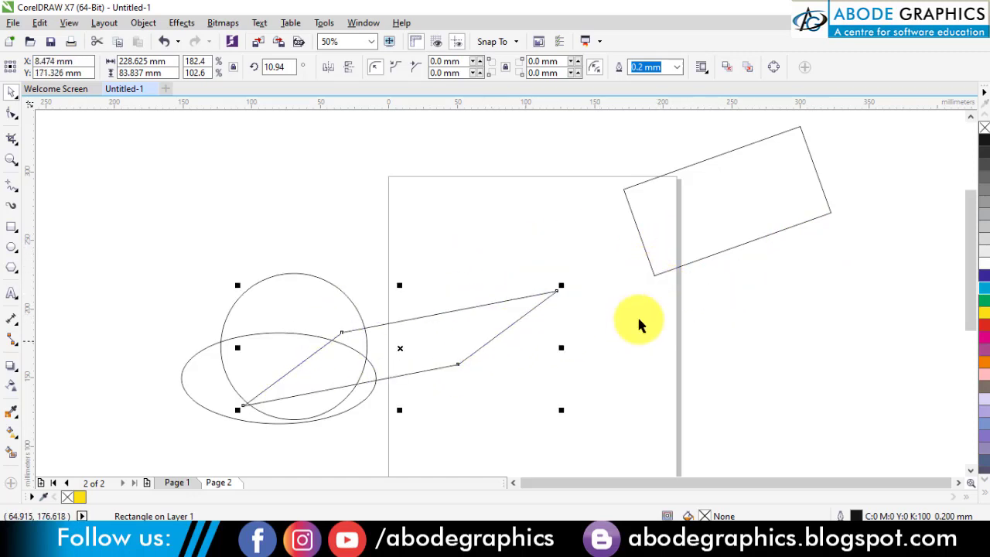
Move the tilted rectangle onto the page and scale it down to about 115 mm wide
{"action": "left_click_drag", "start_coordinate": [737, 203], "coordinate": [542, 297]}
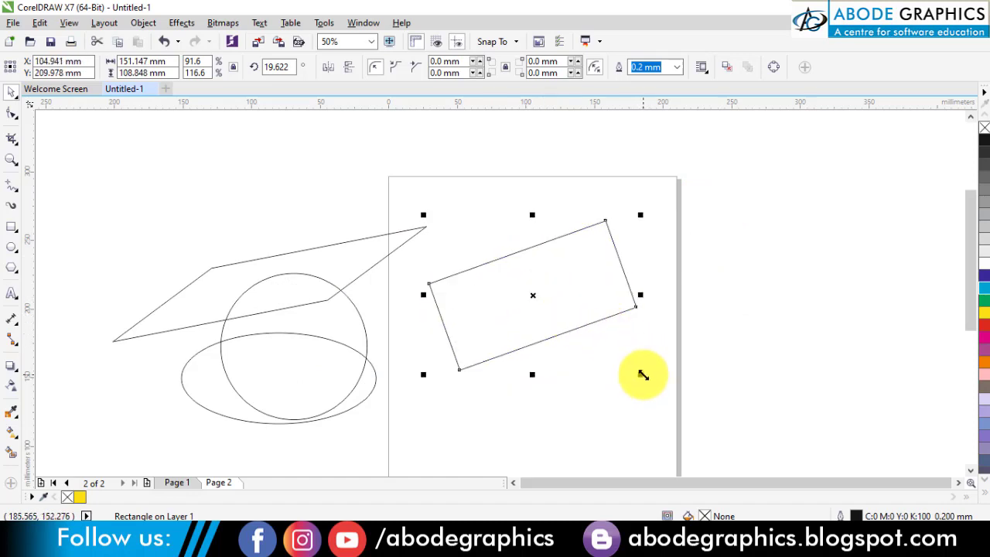
{"action": "left_click_drag", "start_coordinate": [640, 376], "coordinate": [594, 343]}
{"action": "left_click_drag", "start_coordinate": [541, 274], "coordinate": [555, 308]}
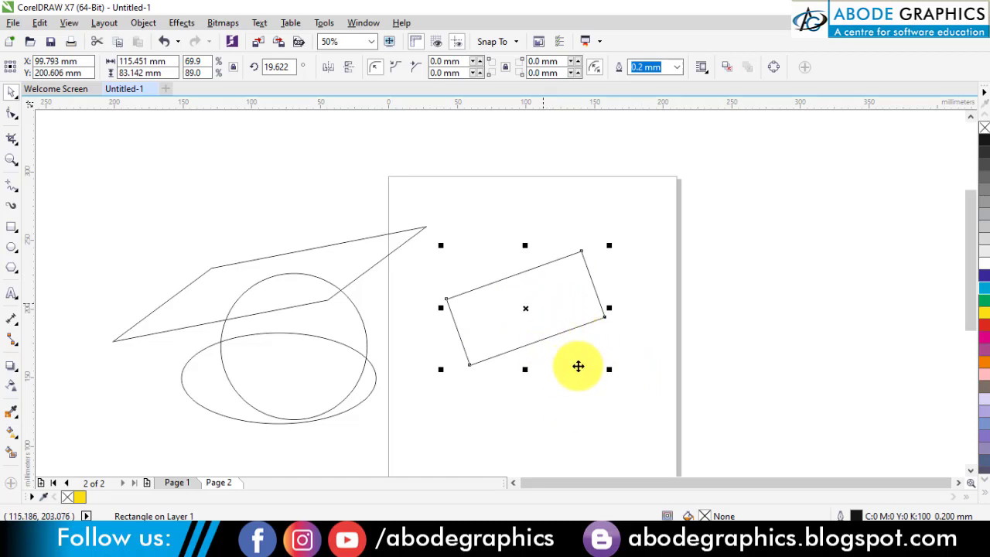
Delete the upper of the two overlapping tilted rectangles and move the remaining one to the page's upper middle
{"action": "left_click_drag", "start_coordinate": [566, 296], "coordinate": [539, 265]}
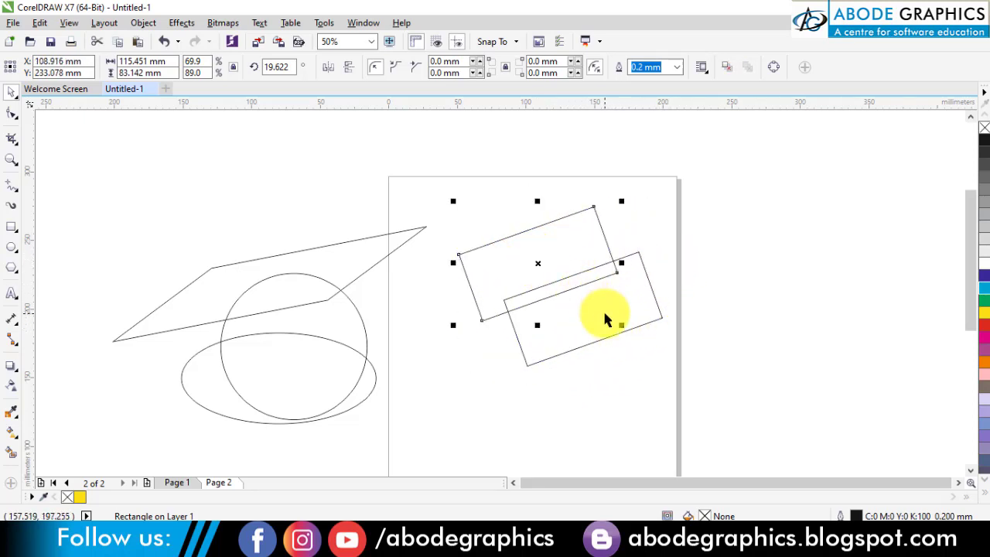
{"action": "key", "text": "Delete"}
{"action": "left_click_drag", "start_coordinate": [578, 314], "coordinate": [526, 294]}
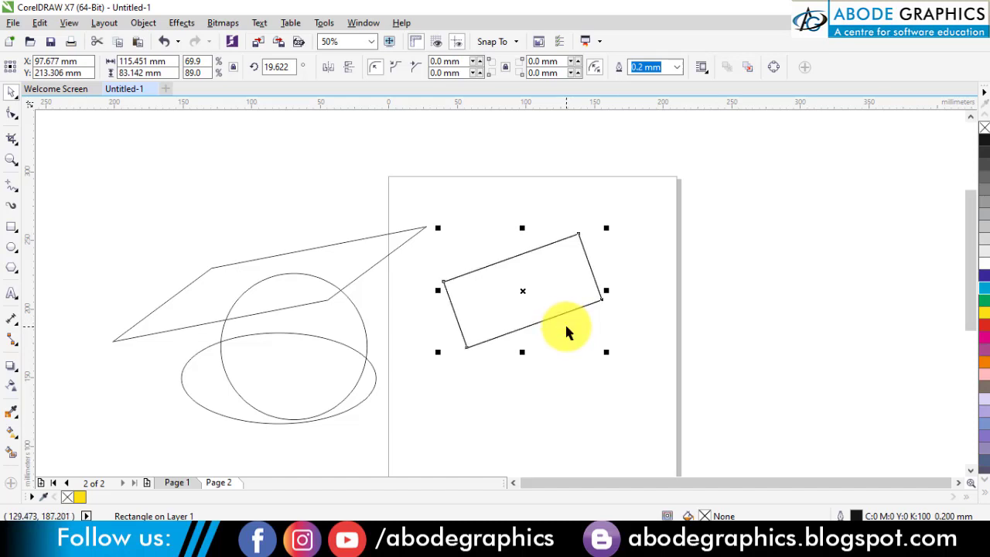
Place three copies of the tilted rectangle, one beyond the page's right edge, one below the original and one towards the lower right
{"action": "left_click_drag", "start_coordinate": [541, 287], "coordinate": [758, 247]}
{"action": "right_click", "coordinate": [758, 247]}
{"action": "left_click_drag", "start_coordinate": [548, 284], "coordinate": [424, 439]}
{"action": "right_click", "coordinate": [424, 440]}
{"action": "left_click_drag", "start_coordinate": [573, 311], "coordinate": [734, 397]}
{"action": "right_click", "coordinate": [734, 397]}
Shift the original tilted rectangle slightly within the page's upper middle and delete its three copies
{"action": "left_click_drag", "start_coordinate": [531, 250], "coordinate": [525, 181]}
{"action": "left_click_drag", "start_coordinate": [534, 221], "coordinate": [562, 273]}
{"action": "left_click", "coordinate": [466, 383]}
{"action": "key", "text": "Delete"}
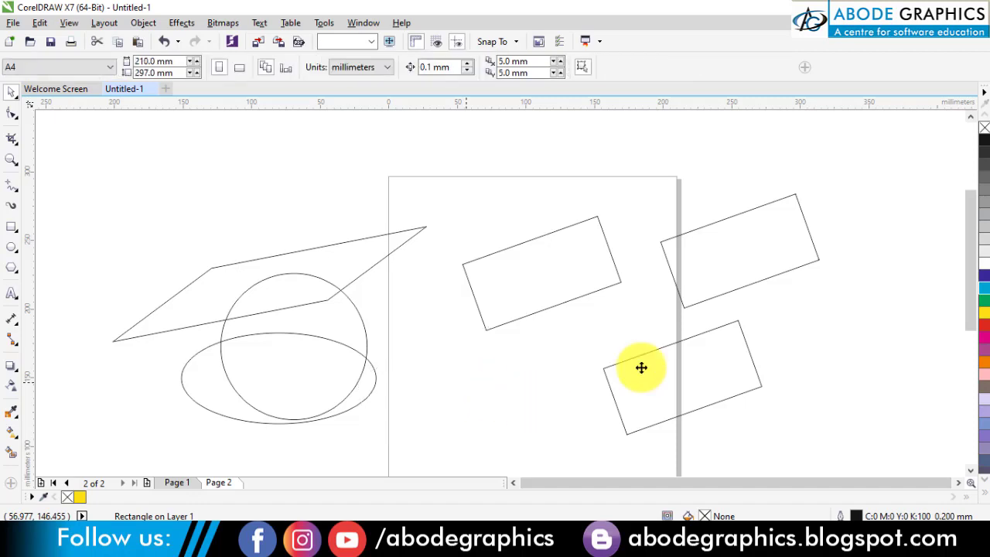
{"action": "left_click", "coordinate": [697, 261]}
{"action": "key", "text": "Delete"}
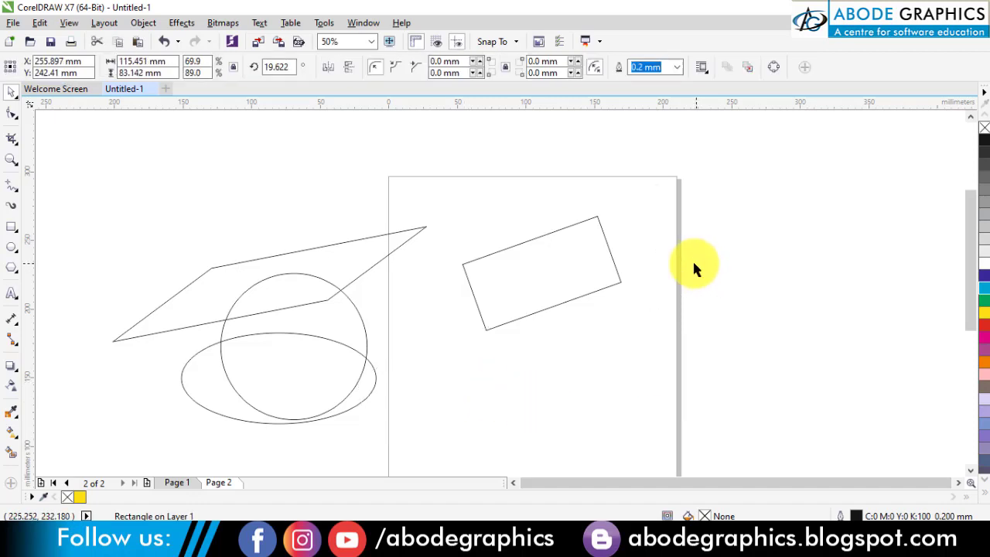
Move the tilted rectangle up and to the left, and drop a copy overlapping it towards the lower left
{"action": "left_click", "coordinate": [563, 279]}
{"action": "left_click_drag", "start_coordinate": [563, 277], "coordinate": [561, 308]}
{"action": "left_click_drag", "start_coordinate": [529, 254], "coordinate": [540, 276]}
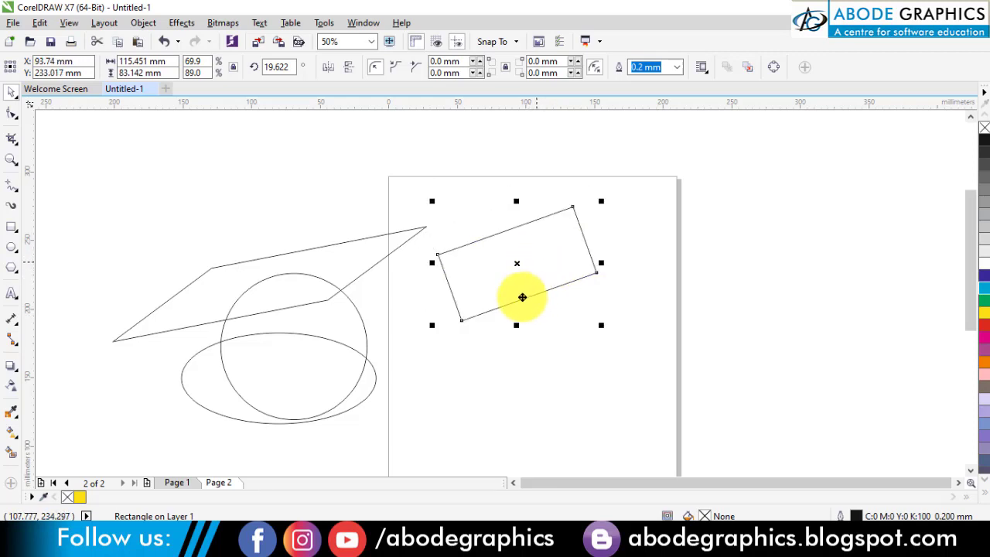
{"action": "left_click_drag", "start_coordinate": [523, 297], "coordinate": [522, 297]}
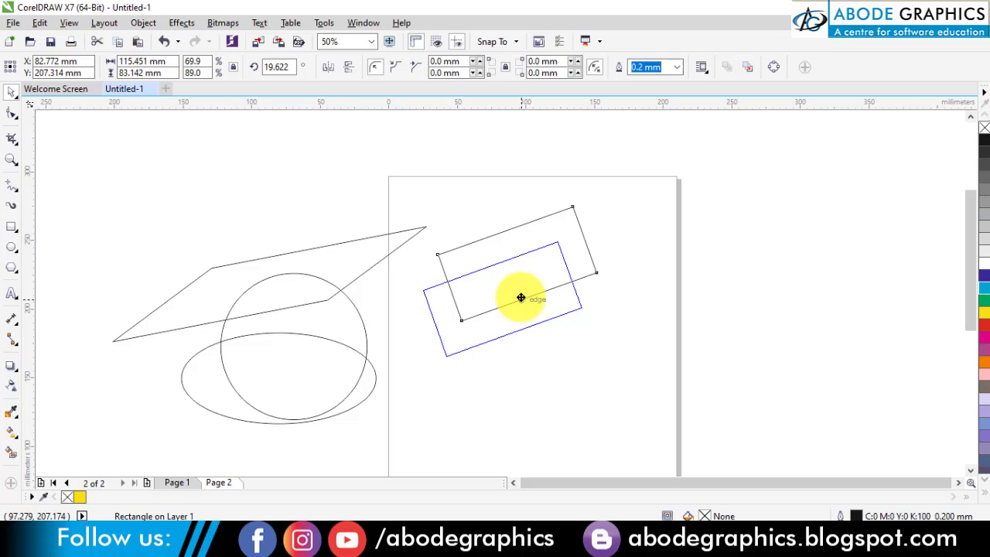
{"action": "left_click_drag", "start_coordinate": [522, 297], "coordinate": [523, 297]}
{"action": "right_click", "coordinate": [523, 297]}
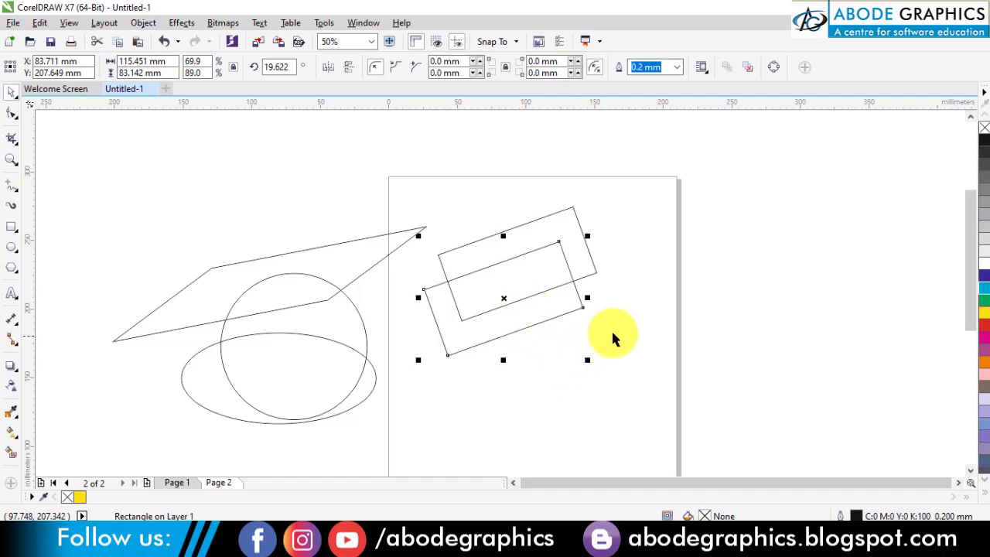
Select both overlapping tilted rectangles, copy the pair down and to the right across the page edge, and delete the copied pair
{"action": "left_click_drag", "start_coordinate": [605, 185], "coordinate": [394, 409]}
{"action": "left_click", "coordinate": [650, 221]}
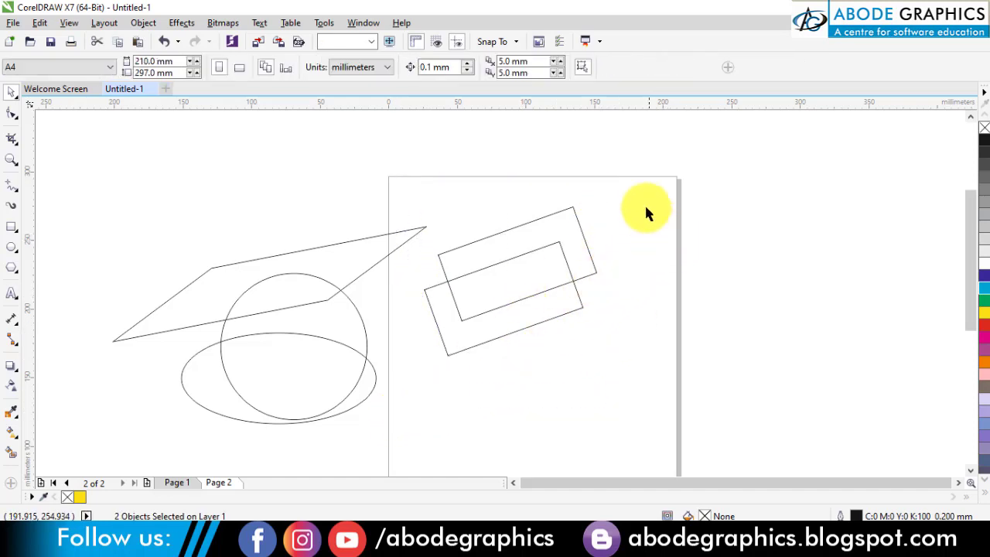
{"action": "left_click_drag", "start_coordinate": [628, 163], "coordinate": [404, 383]}
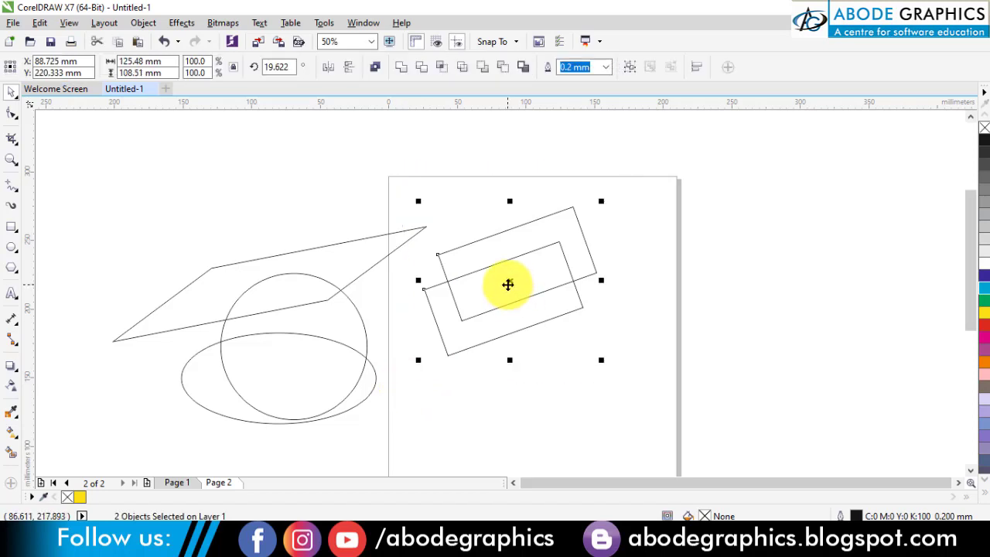
{"action": "left_click_drag", "start_coordinate": [511, 288], "coordinate": [655, 321]}
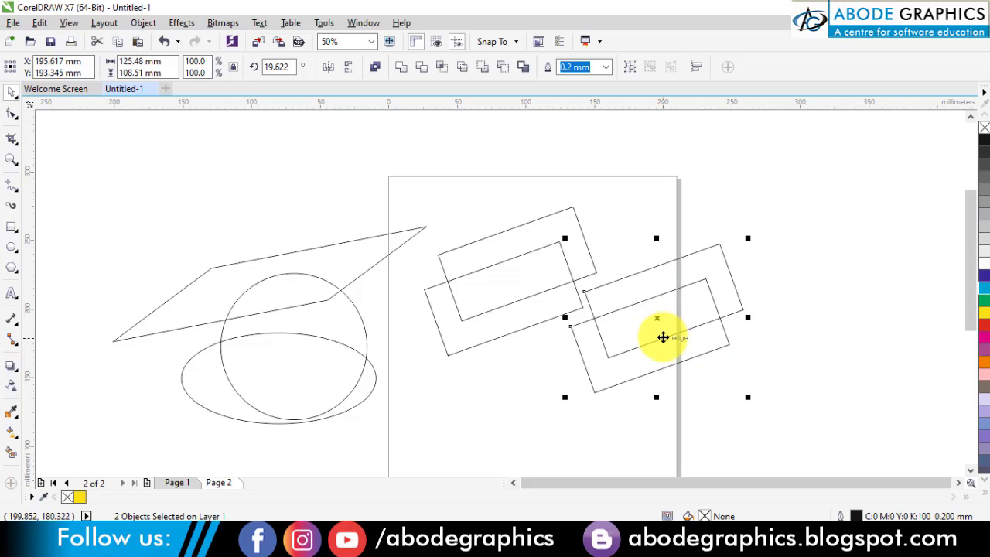
{"action": "key", "text": "Delete"}
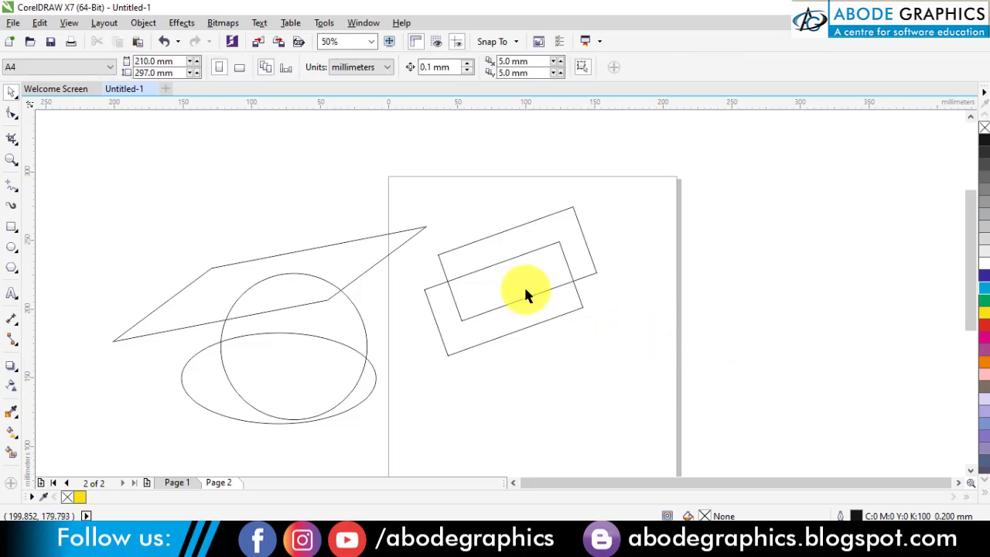
Bring the overlapping tilted rectangles closer together and duplicate the lower one nine times with 5.0 mm horizontal and vertical offsets
{"action": "key", "text": "ctrl+z"}
{"action": "left_click_drag", "start_coordinate": [504, 311], "coordinate": [508, 288]}
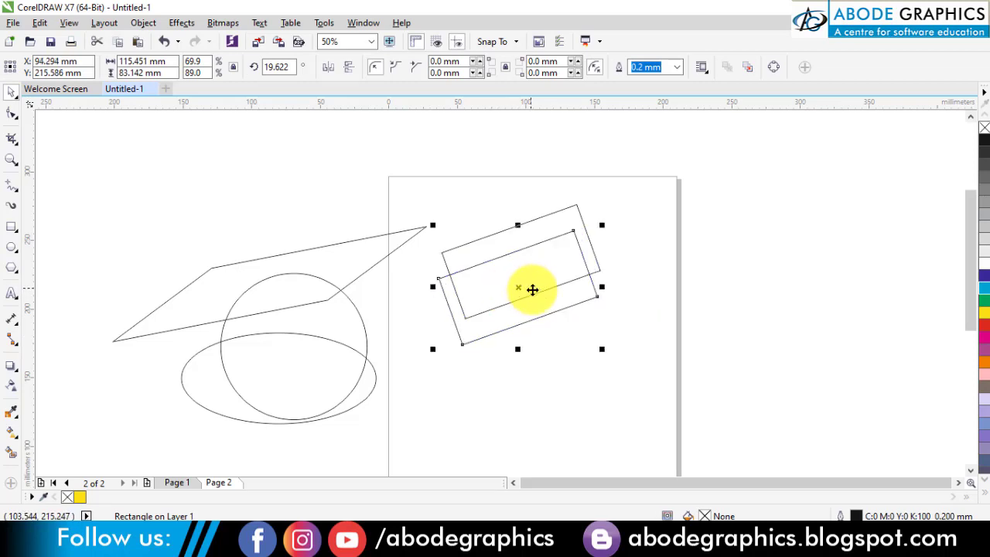
{"action": "key", "text": "ctrl+d"}
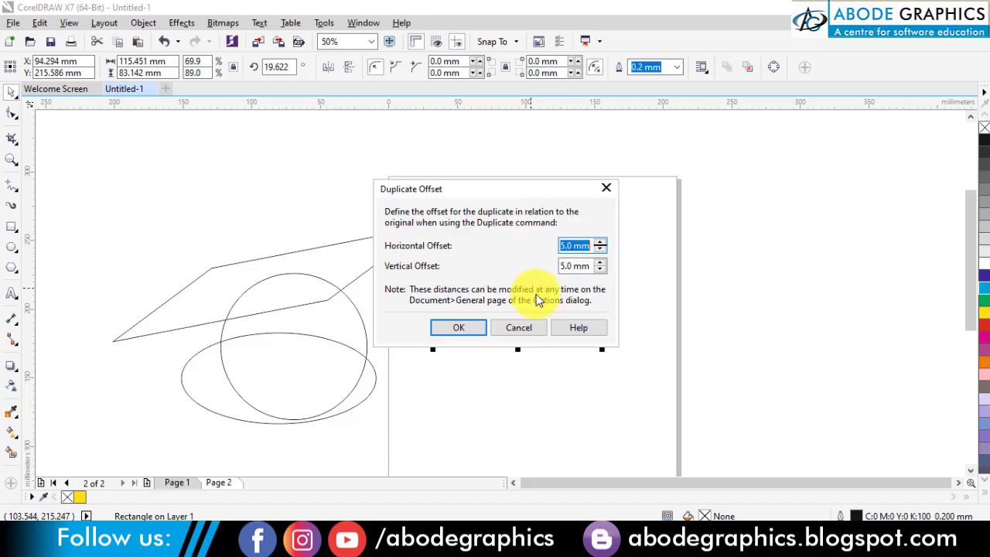
{"action": "left_click", "coordinate": [461, 330]}
{"action": "key", "text": "ctrl+d"}
{"action": "key", "text": "ctrl+d"}
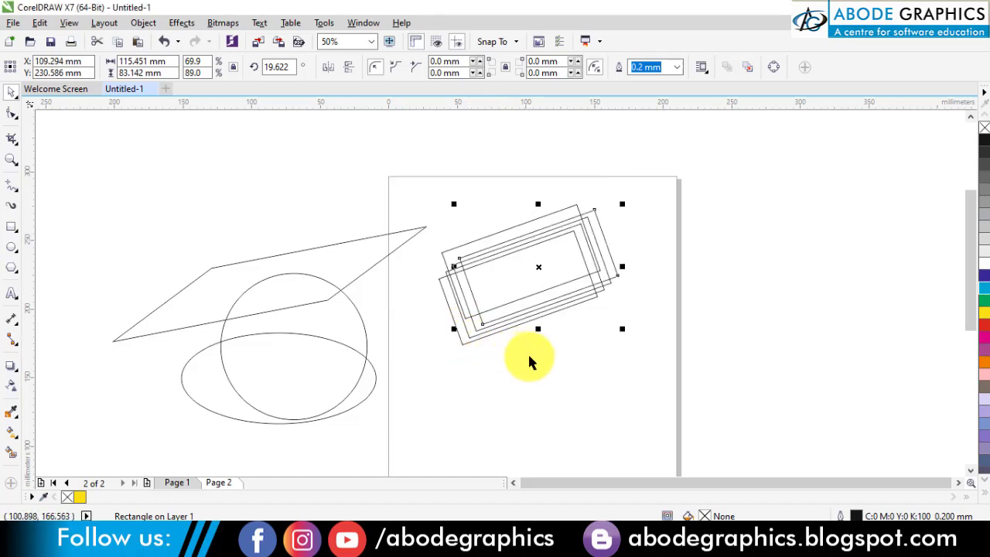
{"action": "key", "text": "ctrl+d"}
{"action": "key", "text": "ctrl+d"}
{"action": "key", "text": "ctrl+d"}
{"action": "key", "text": "ctrl+d"}
{"action": "key", "text": "ctrl+d"}
{"action": "key", "text": "ctrl+d"}
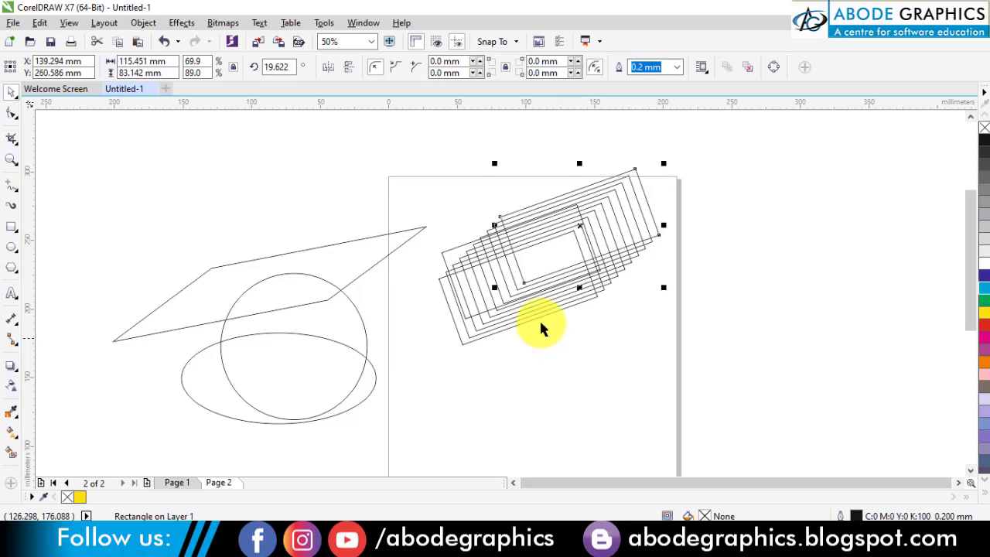
Move the ellipse onto the page below the stacked rectangles and scale it down to about 80 mm wide
{"action": "left_click", "coordinate": [367, 399]}
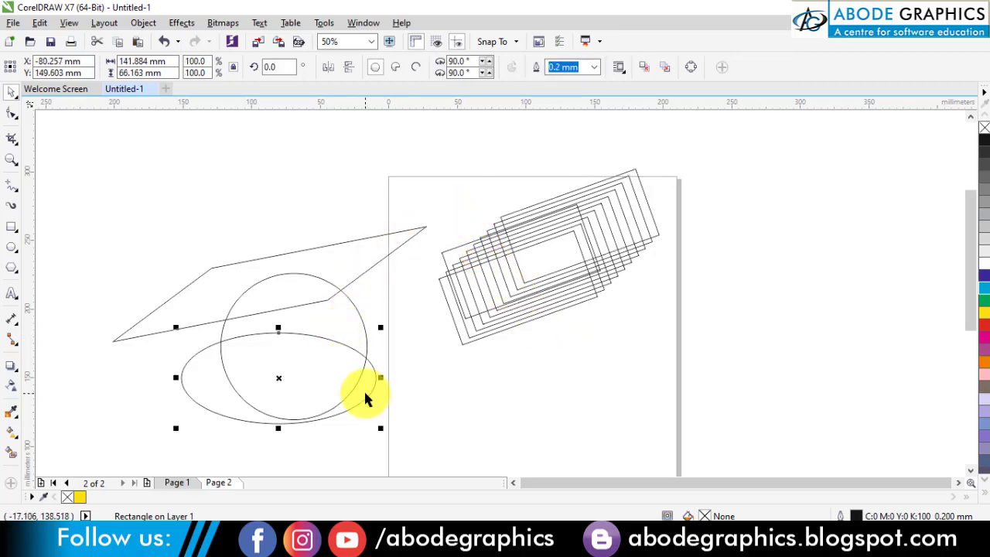
{"action": "left_click_drag", "start_coordinate": [366, 399], "coordinate": [598, 364]}
Copy the ellipse diagonally down to the right, repeat the copy twice, and delete the three copies
{"action": "left_click_drag", "start_coordinate": [518, 338], "coordinate": [566, 396]}
{"action": "right_click", "coordinate": [567, 396]}
{"action": "key", "text": "ctrl+r"}
{"action": "key", "text": "ctrl+r"}
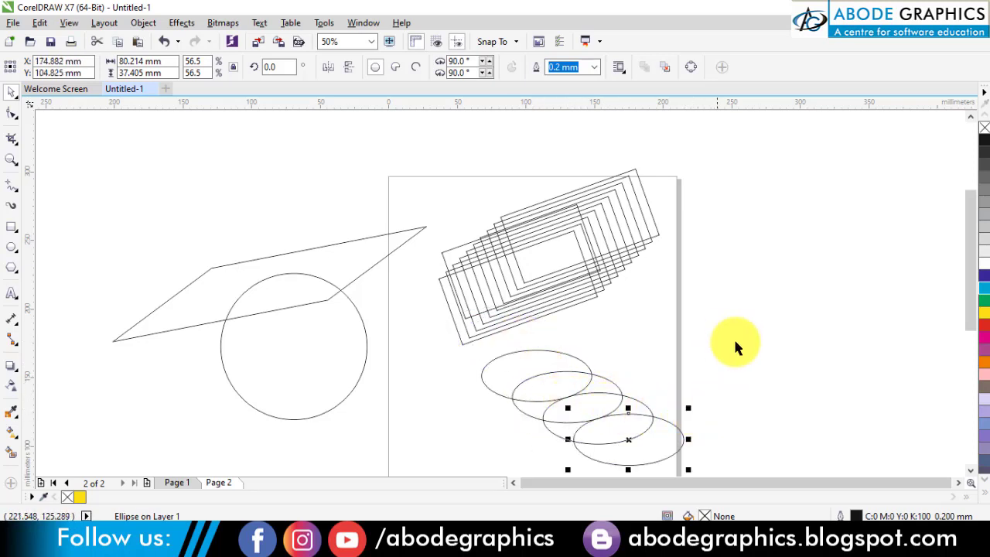
{"action": "left_click_drag", "start_coordinate": [737, 331], "coordinate": [504, 438]}
{"action": "key", "text": "Delete"}
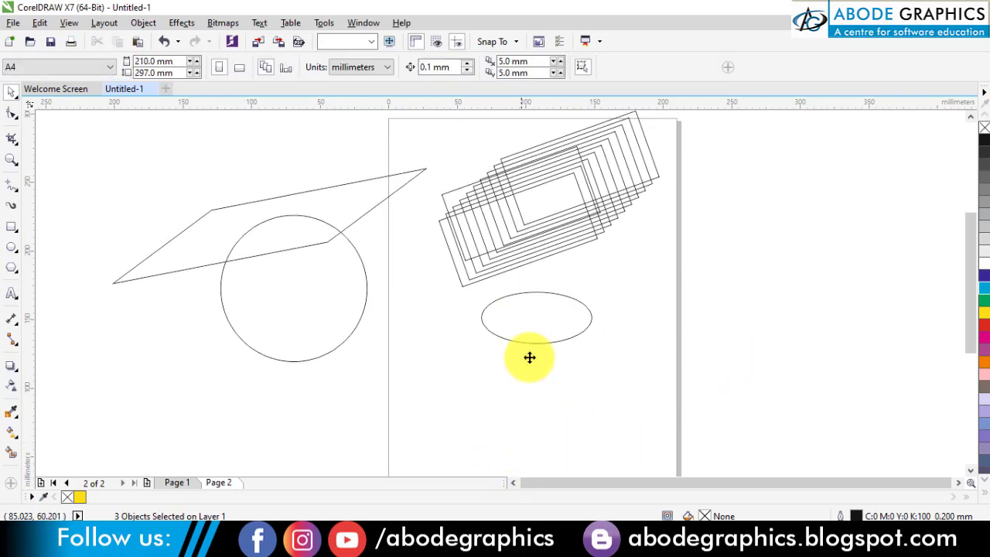
Flatten the ellipse to about 19 mm high, place it below the stacked rectangles and set its rotation centre on its left end
{"action": "left_click_drag", "start_coordinate": [530, 358], "coordinate": [530, 358]}
{"action": "left_click", "coordinate": [530, 359]}
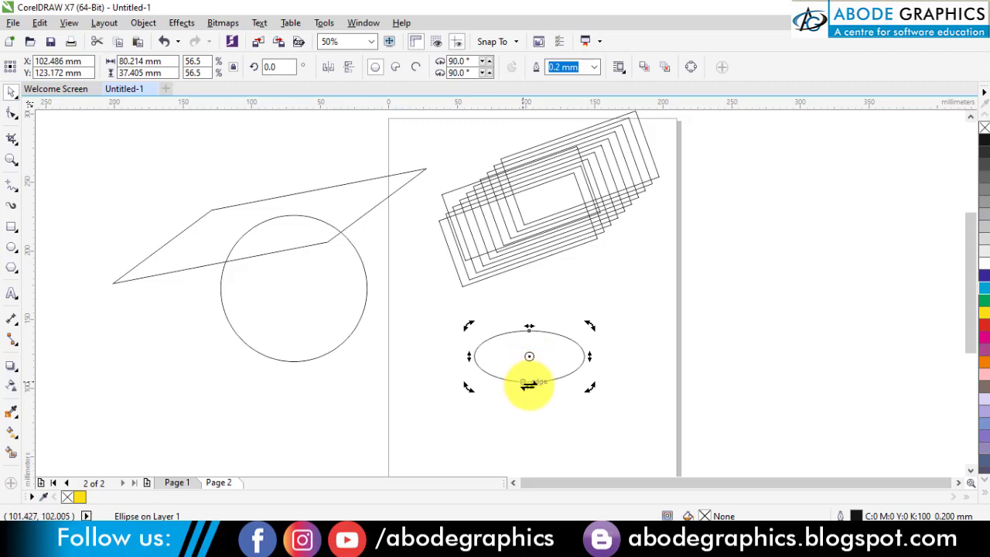
{"action": "left_click", "coordinate": [530, 377]}
{"action": "mouse_move", "coordinate": [530, 386]}
{"action": "left_mouse_down"}
{"action": "mouse_move", "coordinate": [533, 361]}
{"action": "mouse_move", "coordinate": [588, 330]}
{"action": "mouse_move", "coordinate": [514, 326]}
{"action": "left_mouse_up"}
{"action": "left_click", "coordinate": [577, 330]}
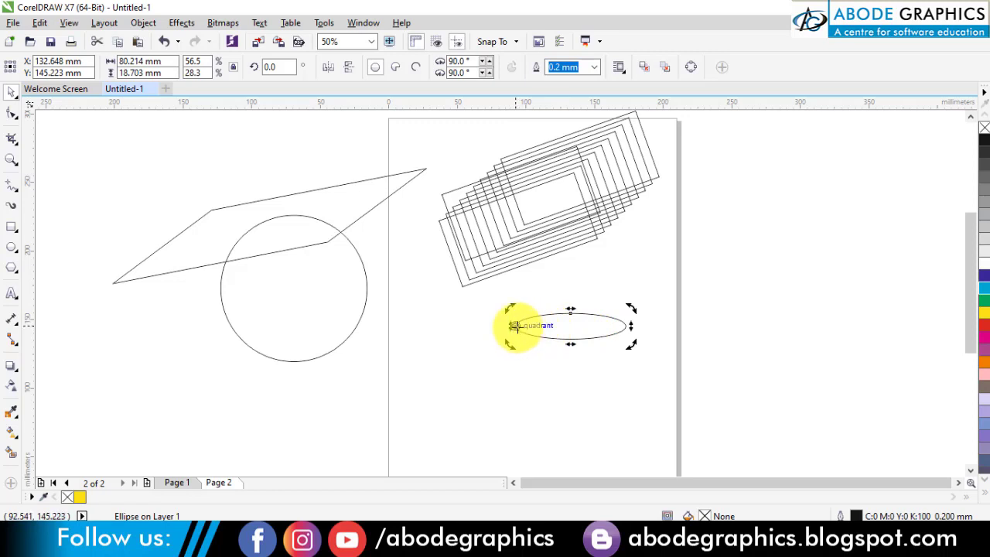
Rotate a copy of the flat ellipse clockwise by about 9.4 degrees around its left end and repeat it into a full-circle flower pattern
{"action": "left_click_drag", "start_coordinate": [632, 307], "coordinate": [637, 326]}
{"action": "right_click", "coordinate": [638, 326]}
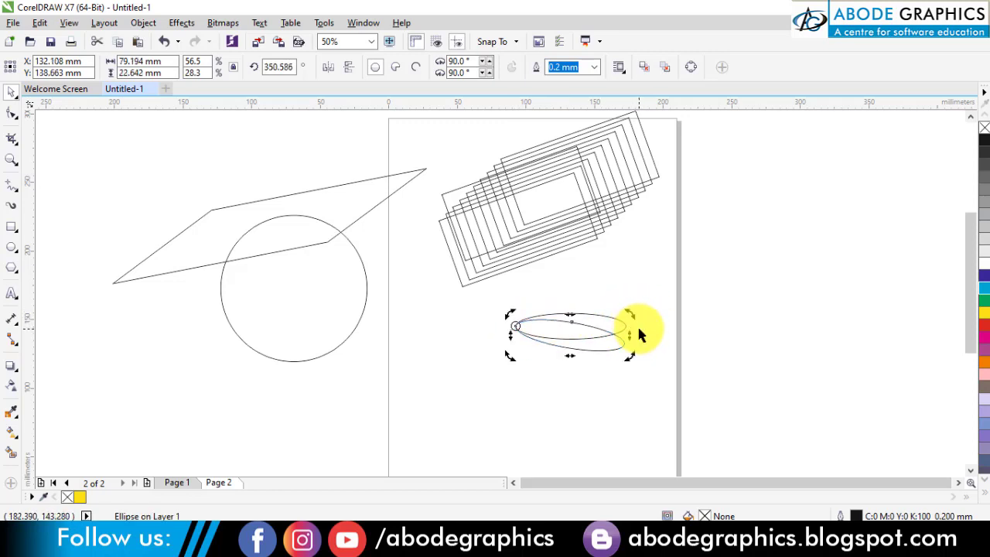
{"action": "key", "text": "ctrl+r"}
{"action": "key", "text": "ctrl+r"}
{"action": "key", "text": "ctrl+r"}
{"action": "key", "text": "ctrl+r"}
{"action": "key", "text": "ctrl+r"}
{"action": "key", "text": "ctrl+r"}
{"action": "key", "text": "ctrl+r"}
{"action": "key", "text": "ctrl+r"}
{"action": "key", "text": "ctrl+r"}
{"action": "key", "text": "ctrl+r"}
{"action": "key", "text": "ctrl+r"}
{"action": "key", "text": "ctrl+r"}
{"action": "key", "text": "ctrl+r"}
{"action": "key", "text": "ctrl+r"}
{"action": "key", "text": "ctrl+r"}
{"action": "key", "text": "ctrl+r"}
{"action": "key", "text": "ctrl+r"}
{"action": "key", "text": "ctrl+r"}
{"action": "key", "text": "ctrl+r"}
{"action": "key", "text": "ctrl+r"}
{"action": "key", "text": "ctrl+r"}
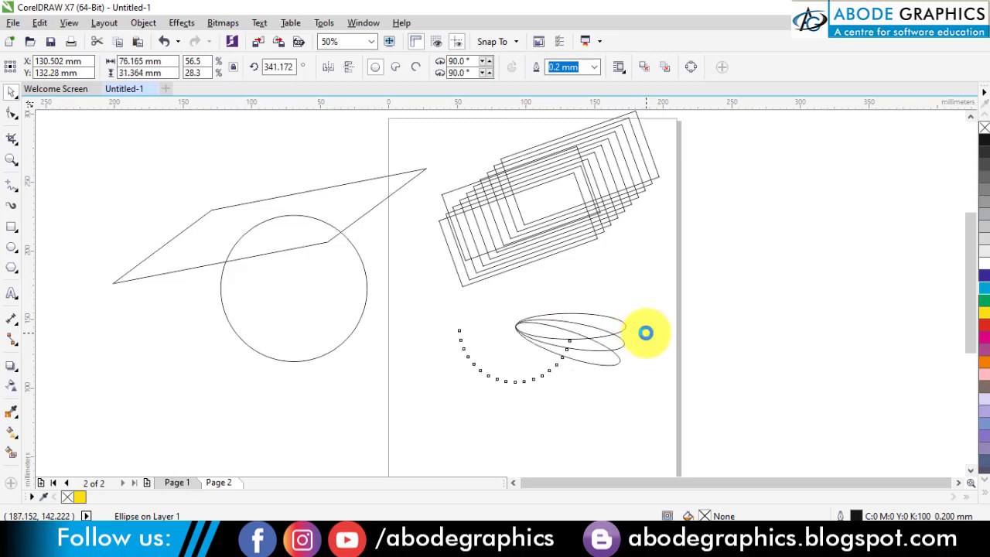
{"action": "key", "text": "ctrl+r"}
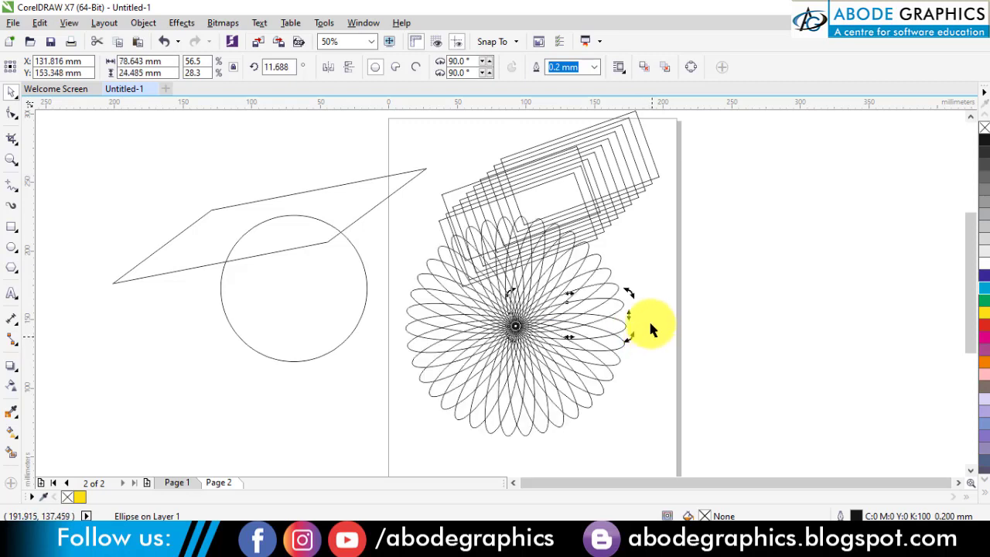
{"action": "left_click", "coordinate": [663, 255]}
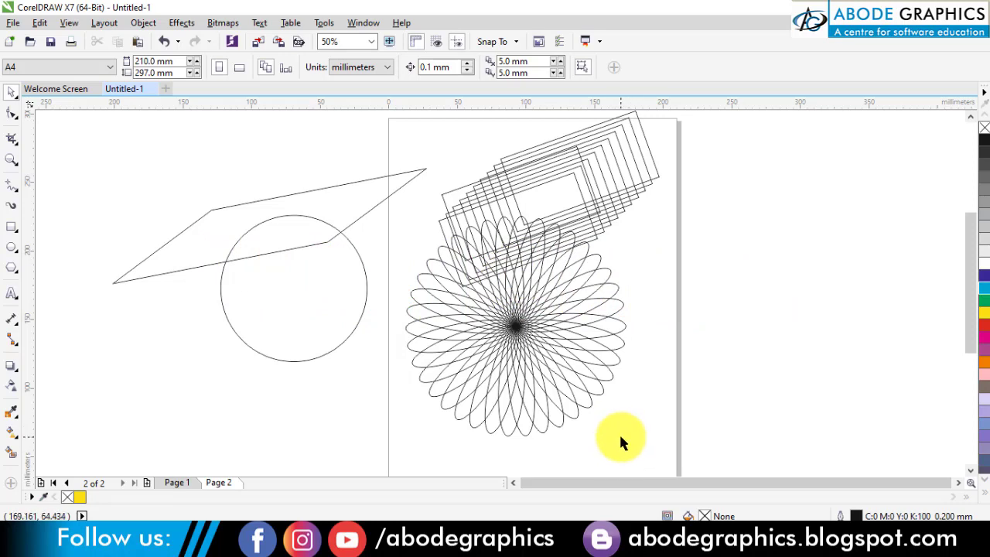
Draw a rectangle about 137 mm wide and 85 mm high below the circle
{"action": "left_click_drag", "start_coordinate": [512, 311], "coordinate": [554, 328]}
{"action": "left_click_drag", "start_coordinate": [386, 326], "coordinate": [437, 361]}
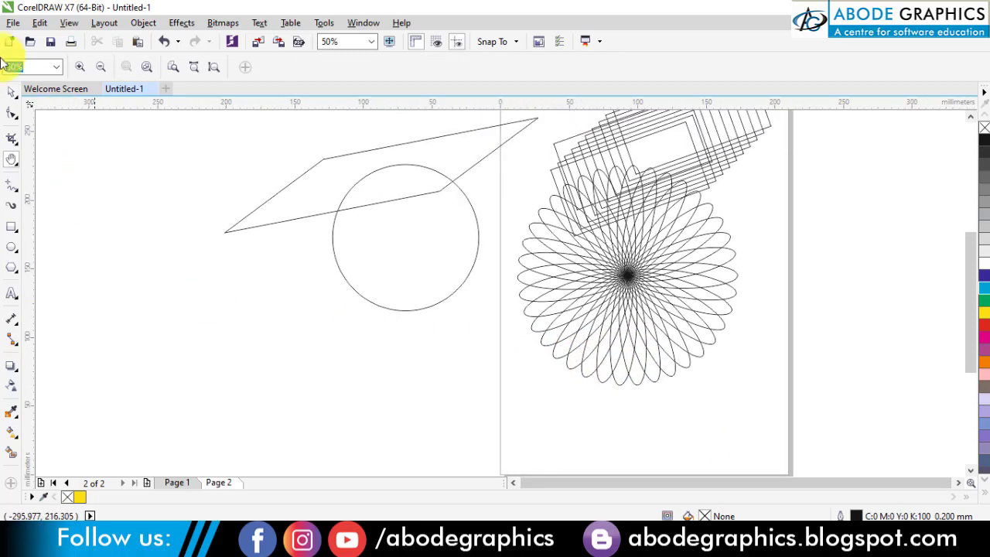
{"action": "left_click", "coordinate": [11, 231]}
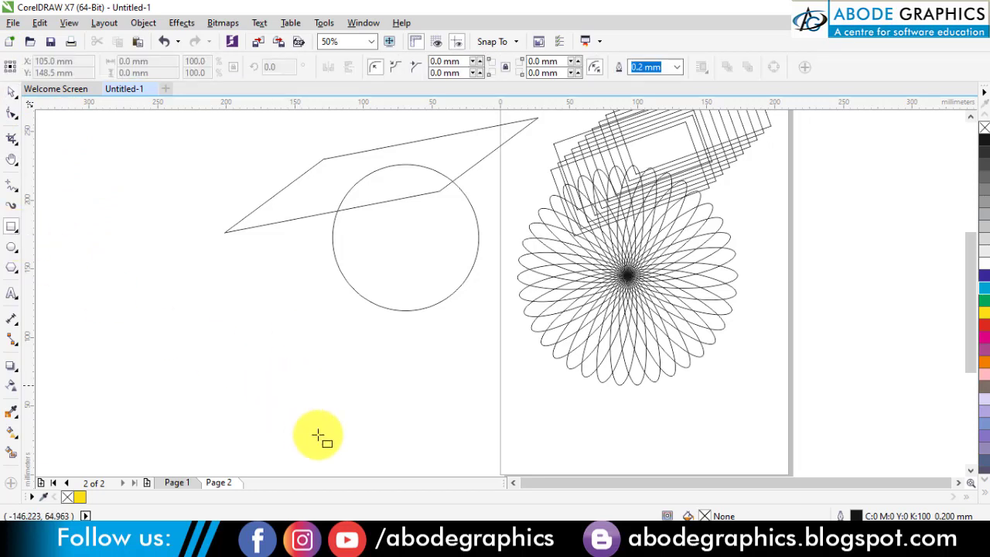
{"action": "left_click_drag", "start_coordinate": [290, 331], "coordinate": [478, 446]}
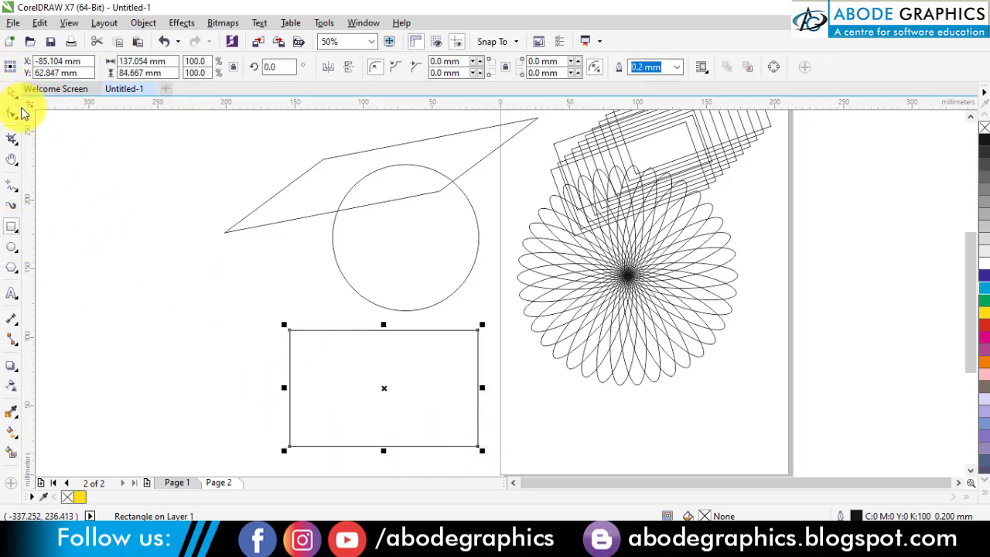
Round all four corners of the new rectangle to a radius of about 12 mm with the Shape tool
{"action": "left_click", "coordinate": [11, 113]}
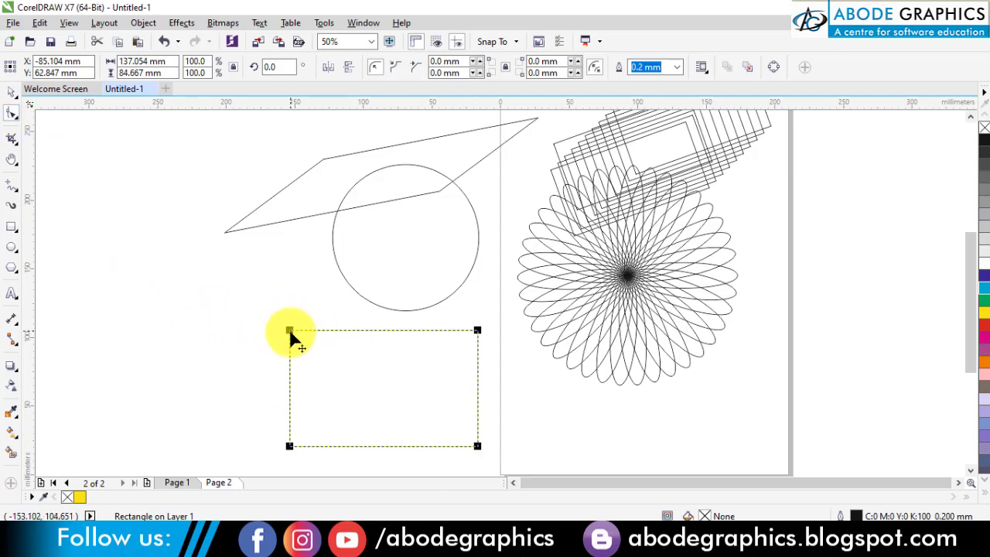
{"action": "left_click_drag", "start_coordinate": [291, 332], "coordinate": [288, 350]}
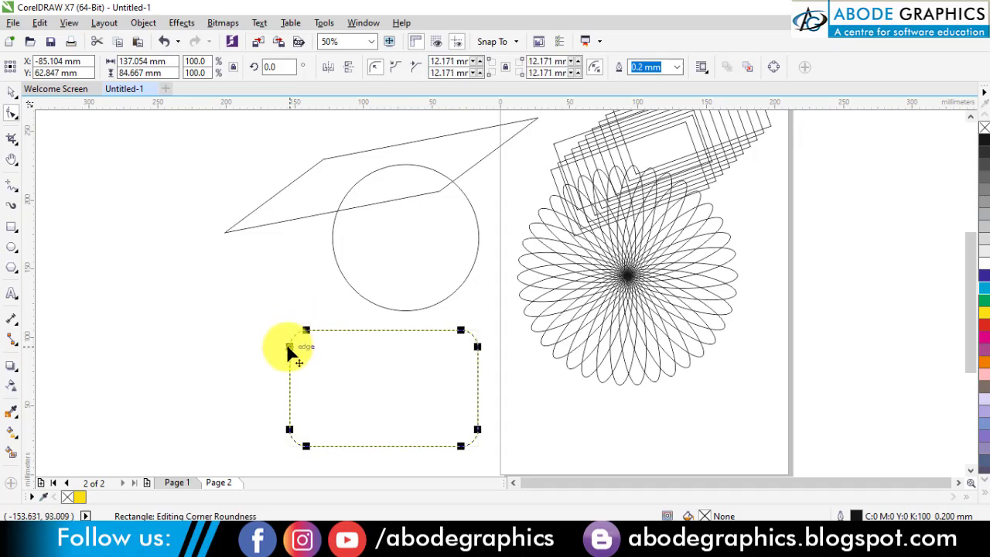
{"action": "key", "text": "space"}
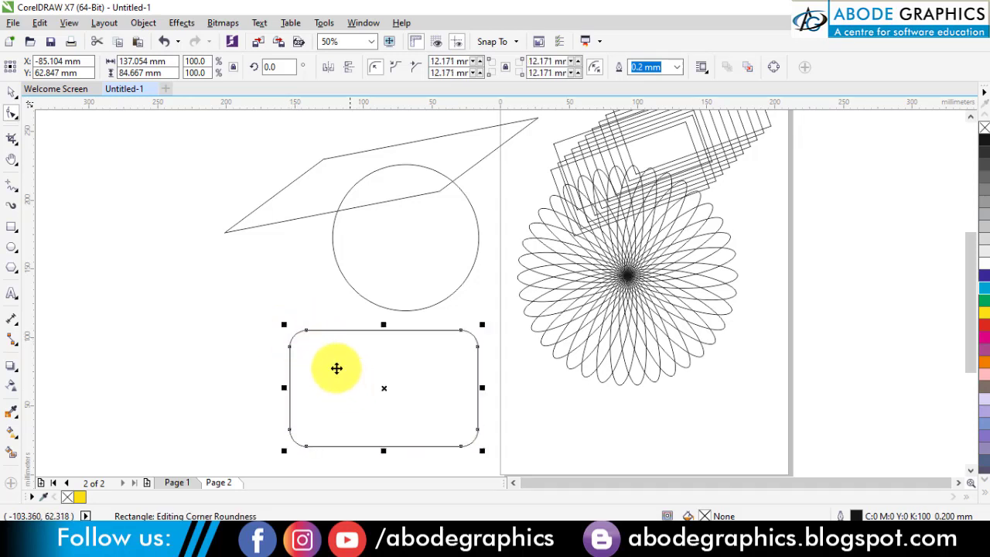
{"action": "left_click", "coordinate": [298, 281]}
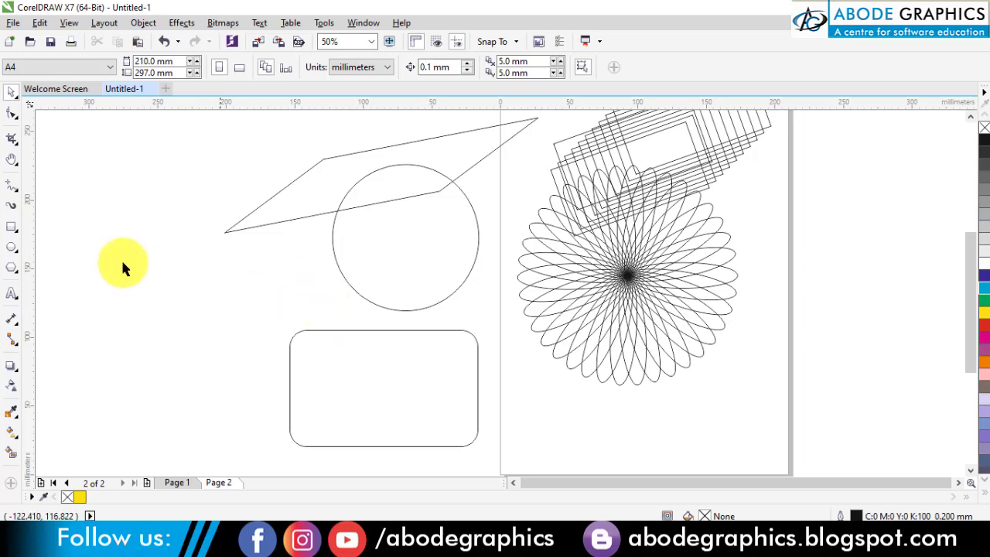
Move the circle down over the rounded rectangle's upper edge and reshape it into a pie from 90 to about 71 degrees
{"action": "left_click_drag", "start_coordinate": [415, 232], "coordinate": [403, 300]}
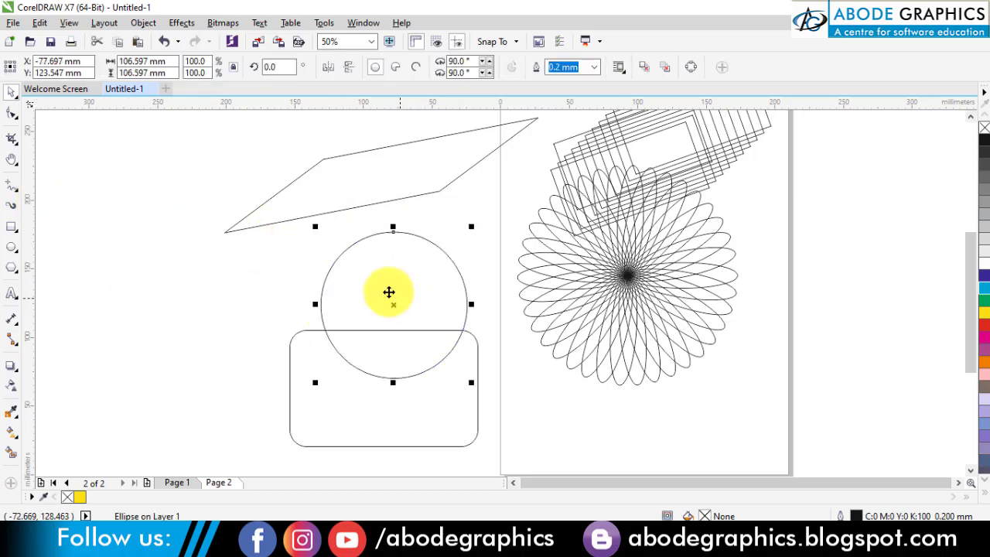
{"action": "left_click", "coordinate": [14, 115]}
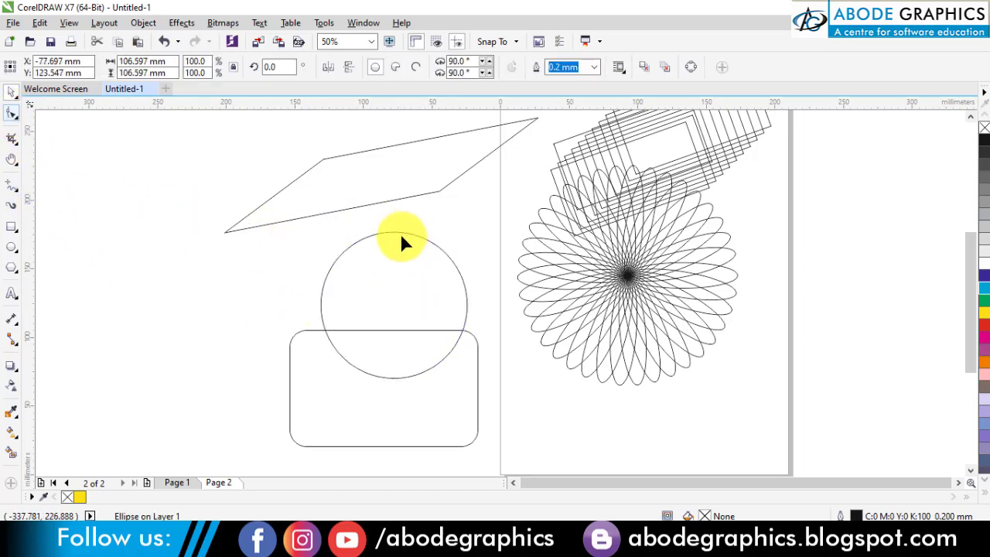
{"action": "left_click_drag", "start_coordinate": [392, 232], "coordinate": [436, 283]}
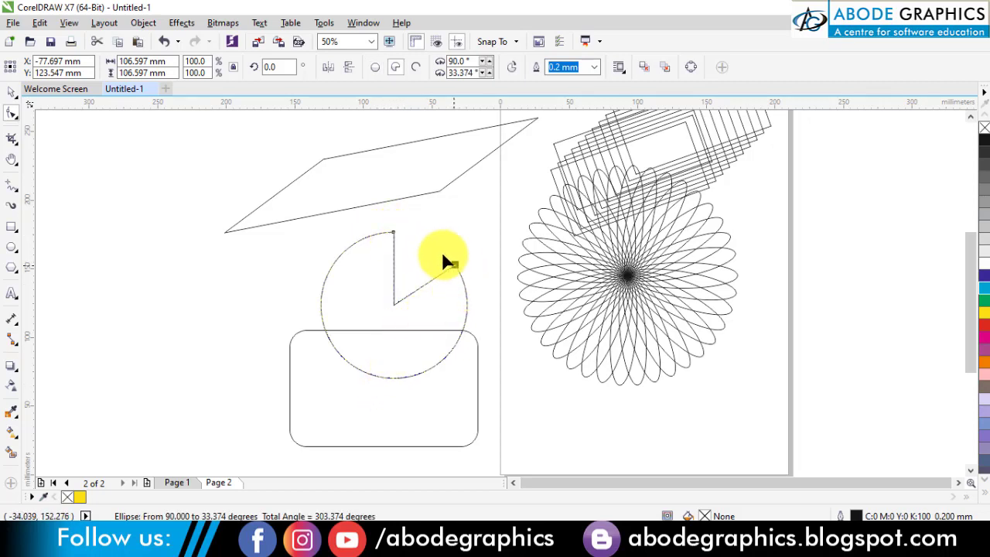
{"action": "left_click_drag", "start_coordinate": [444, 261], "coordinate": [419, 236]}
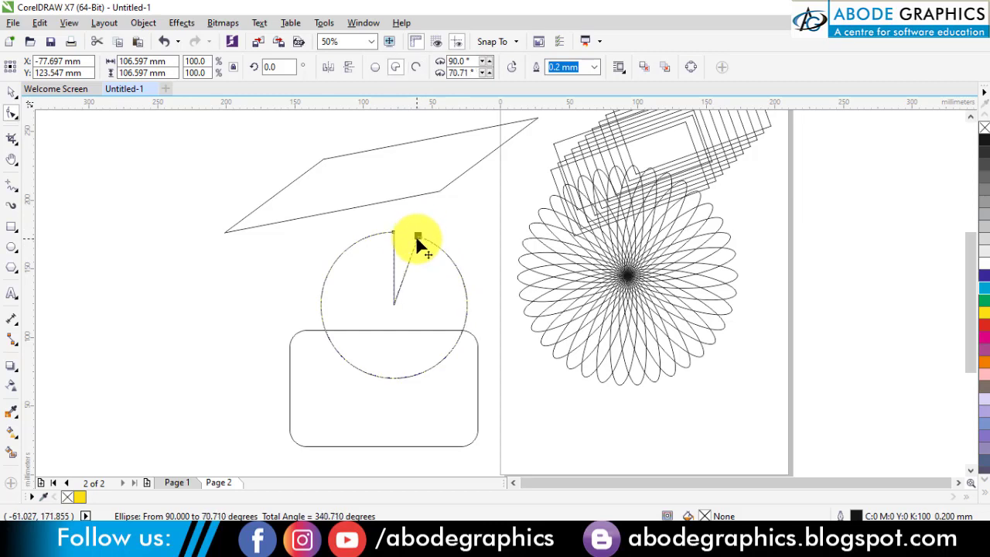
Widen the pie's opening to about 44 degrees and convert it into an open arc ending at about 335 degrees
{"action": "left_click_drag", "start_coordinate": [436, 291], "coordinate": [432, 266]}
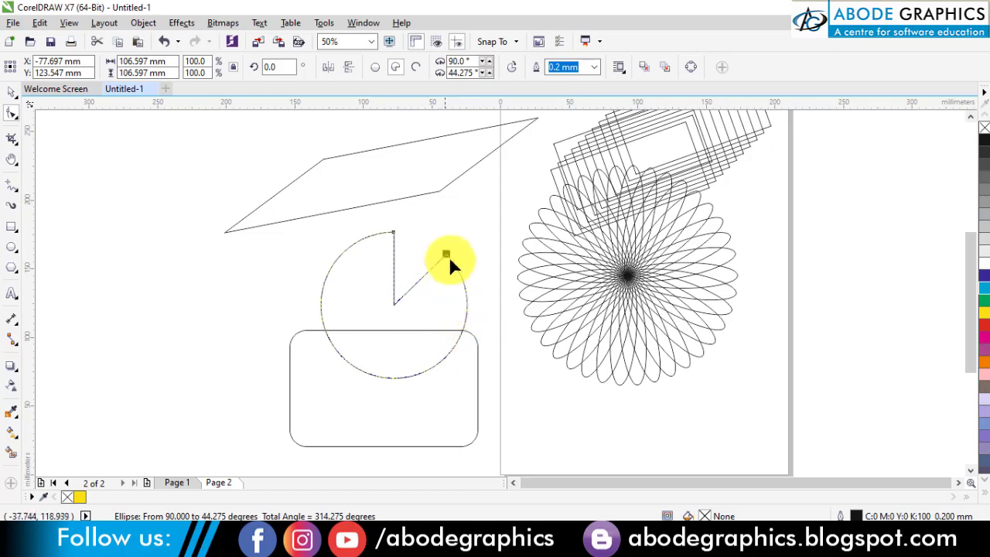
{"action": "left_click_drag", "start_coordinate": [447, 255], "coordinate": [428, 265]}
{"action": "left_click_drag", "start_coordinate": [447, 253], "coordinate": [459, 337]}
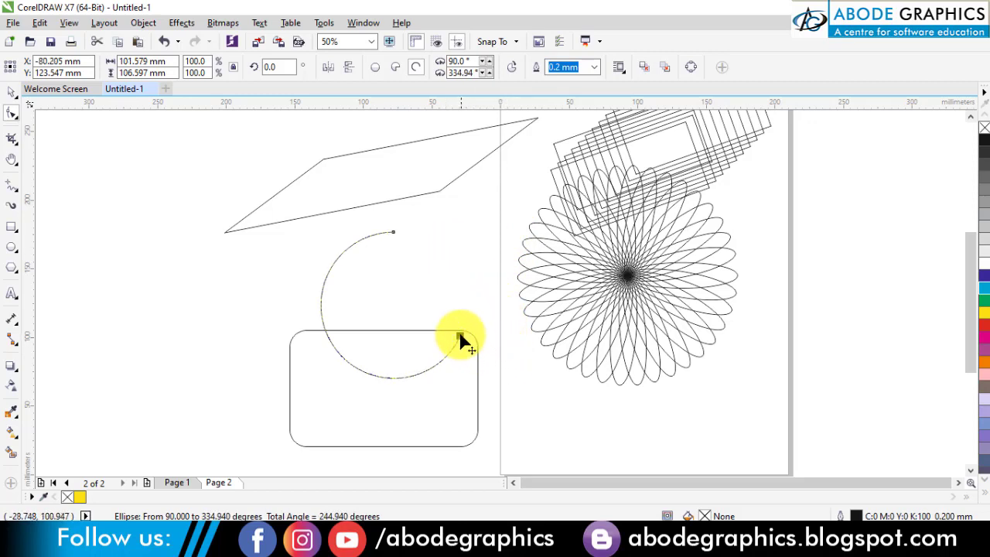